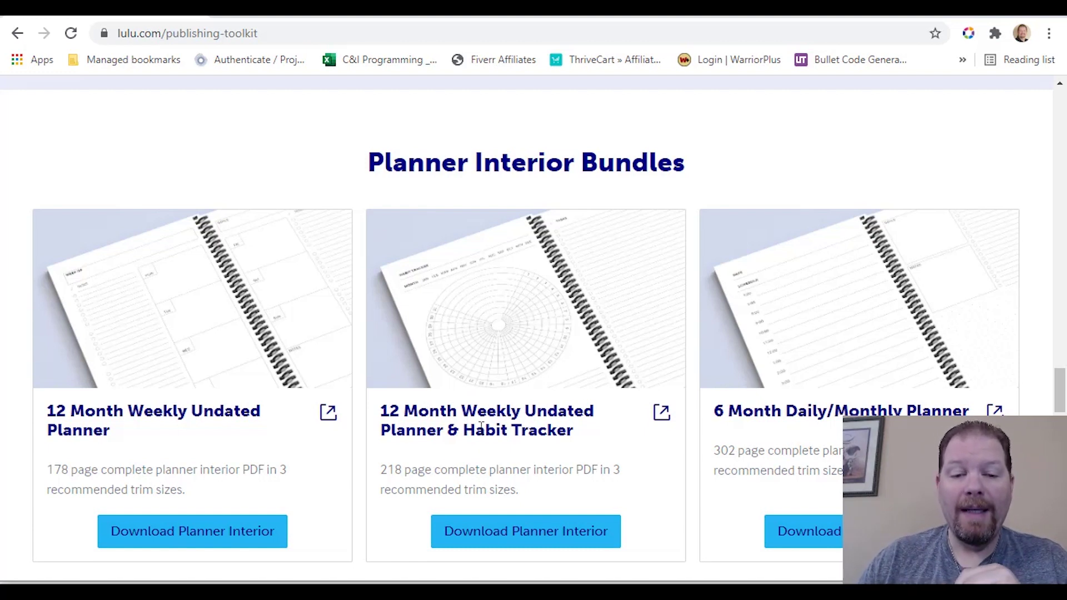
# - Review the planner interior bundles, planner interior pages and Design Guide Bundle offered in Lulu's publishing toolkit
pyautogui.moveTo(445, 470); pyautogui.dragTo(381, 470)
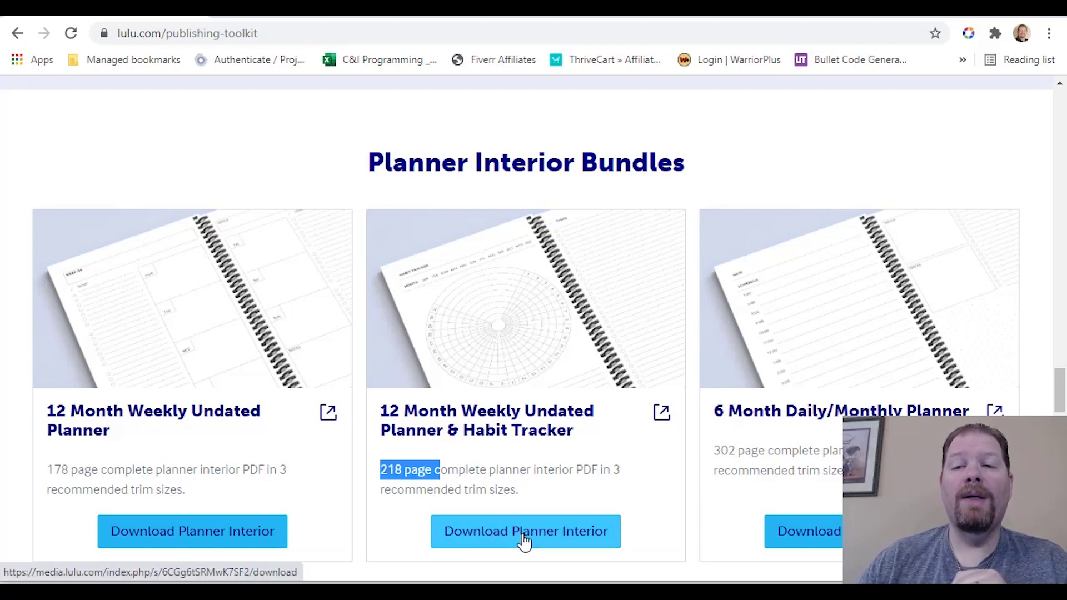
pyautogui.scroll(7, 324, 231)
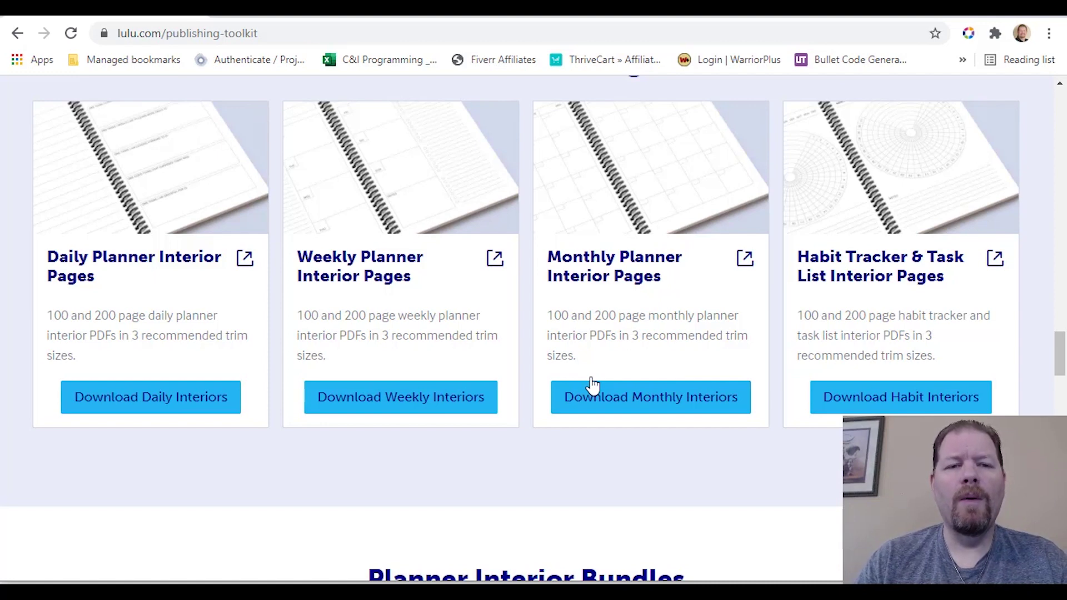
pyautogui.scroll(15, 594, 384)
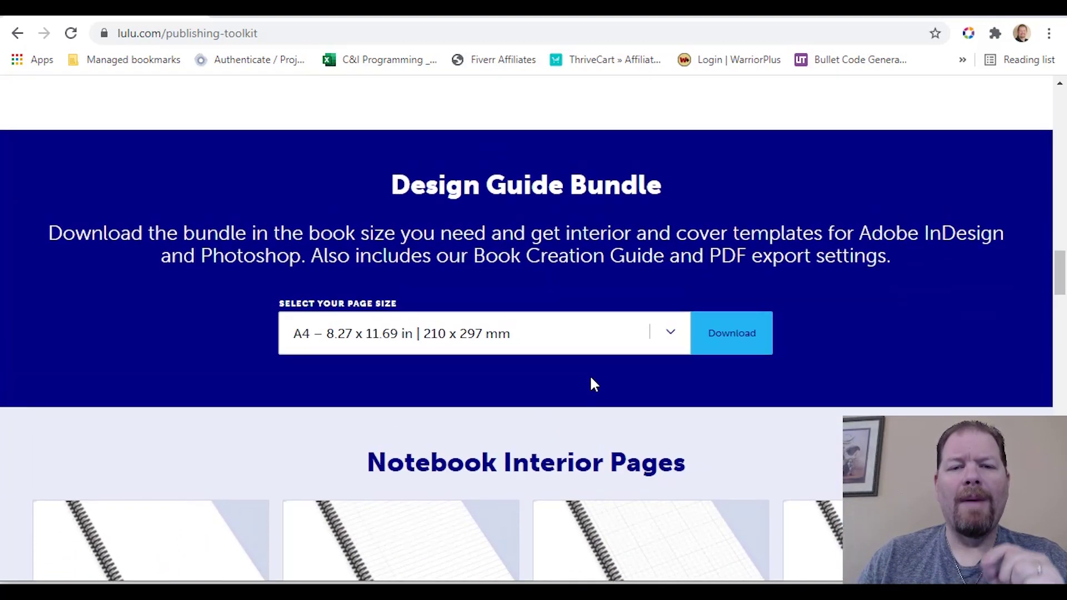
pyautogui.scroll(1, 593, 383)
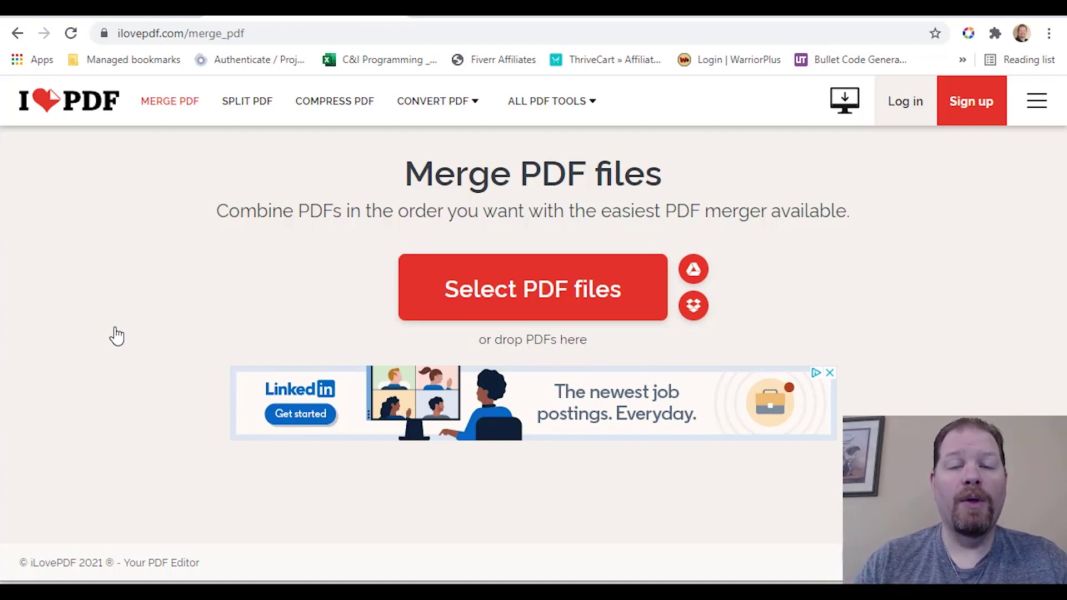
# - Load the selected puzzle and solution PDFs into iLovePDF's Merge PDF tool and put Hashi Puzzles_v2_Title.pdf first
pyautogui.click(476, 292)
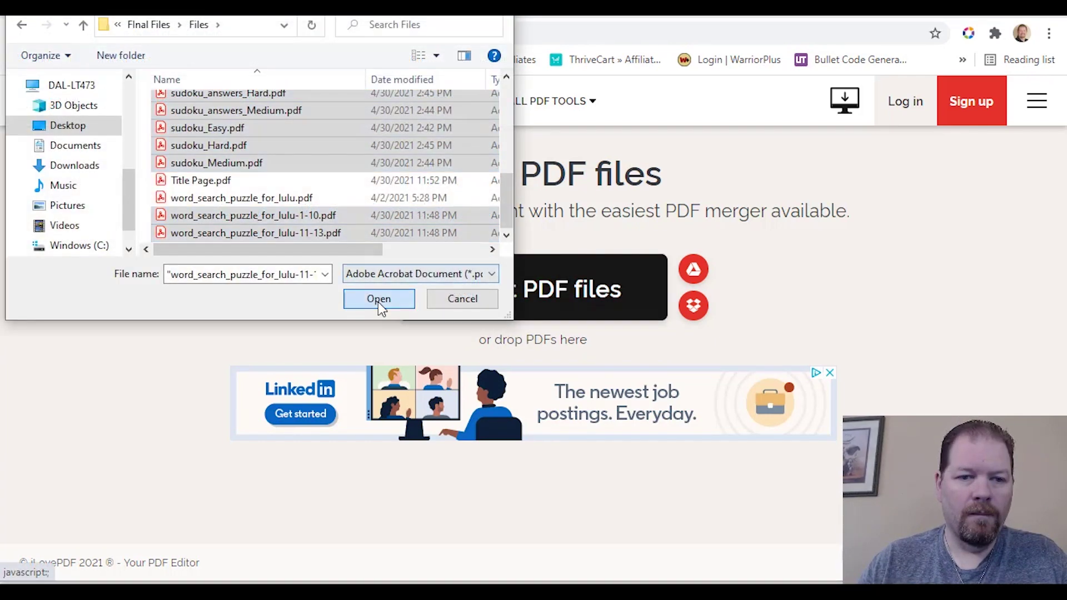
pyautogui.click(378, 302)
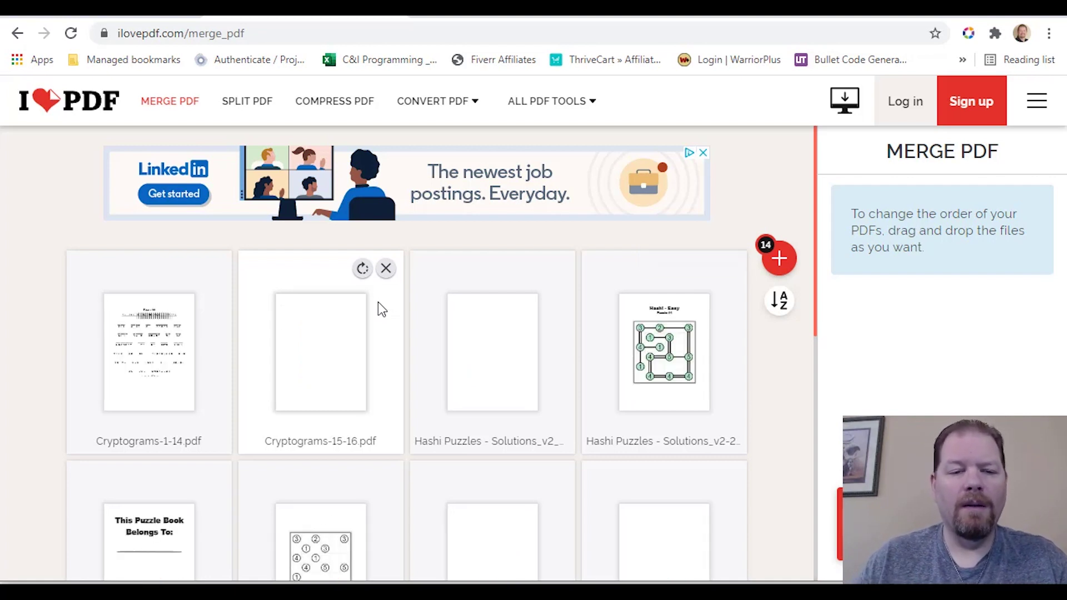
pyautogui.moveTo(169, 522); pyautogui.dragTo(142, 348)
# - Order the files after the title page as word search, Hashi, Sudoku Easy, Medium and Hard, Cryptograms-1-14, and the Solutions page
pyautogui.scroll(-1, 452, 383)
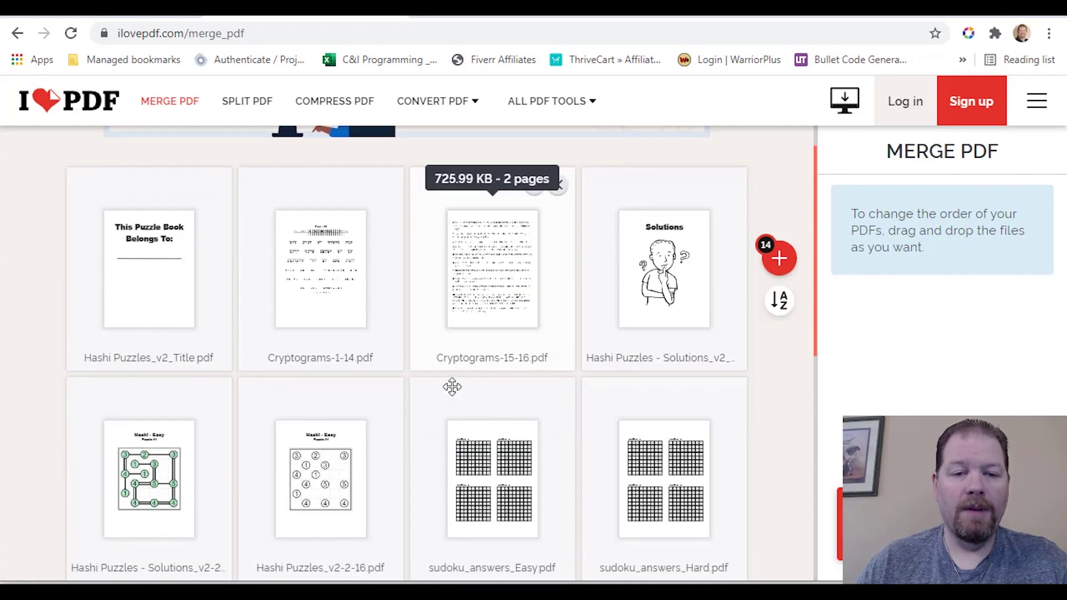
pyautogui.scroll(-3, 191, 352)
pyautogui.scroll(-5, 192, 352)
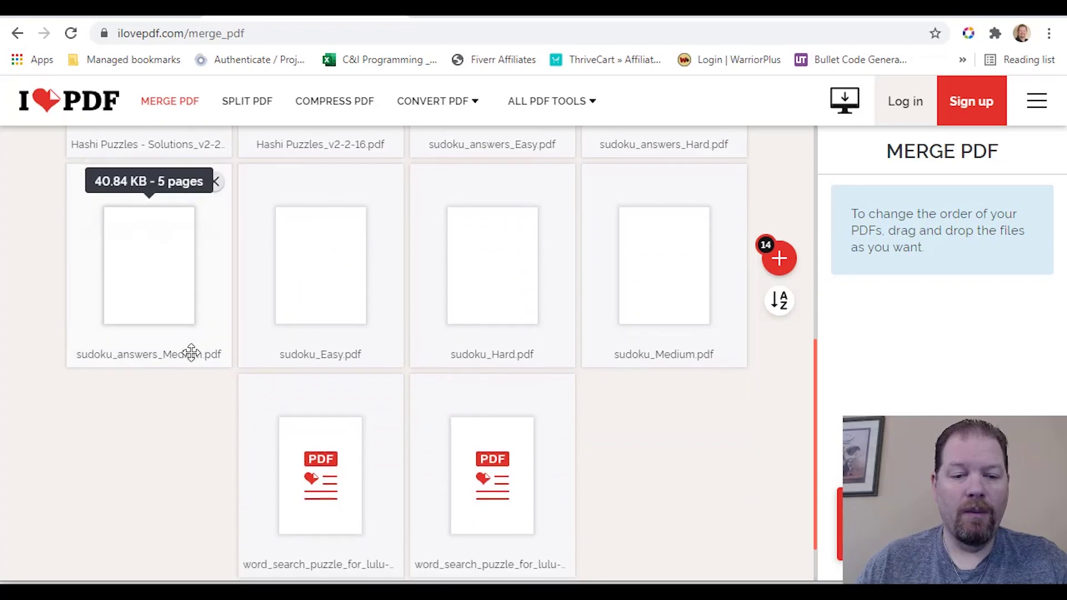
pyautogui.scroll(10, 191, 353)
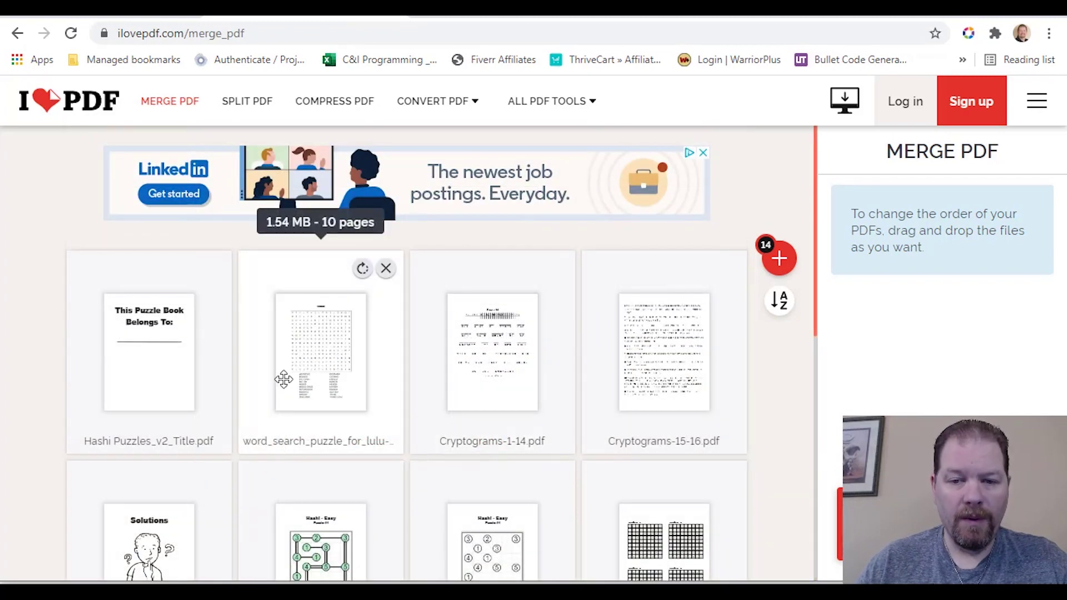
pyautogui.scroll(-3, 279, 382)
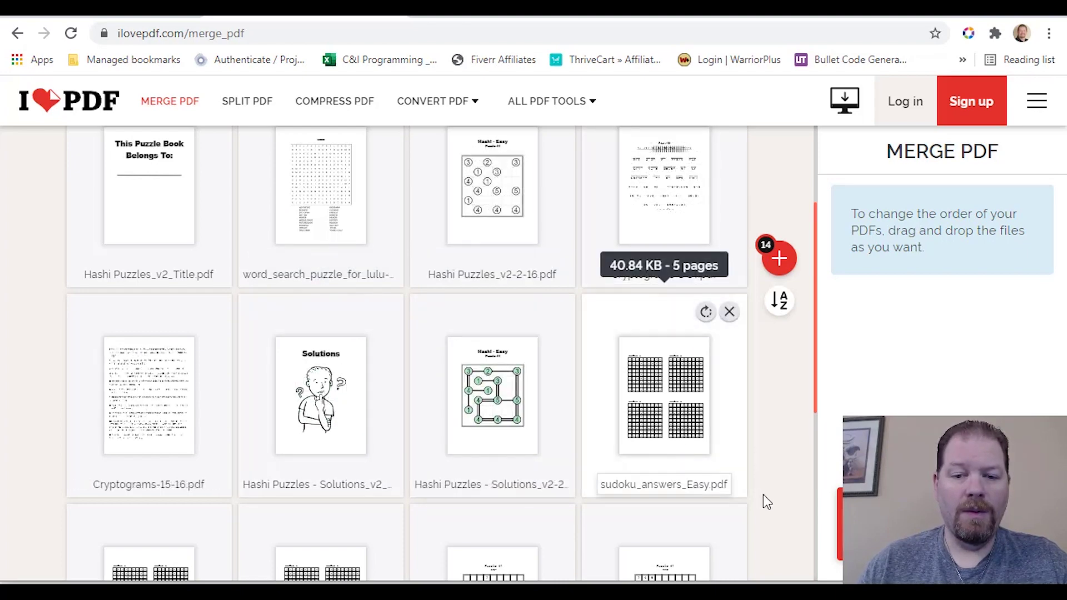
pyautogui.scroll(-1, 647, 482)
pyautogui.scroll(-1, 648, 483)
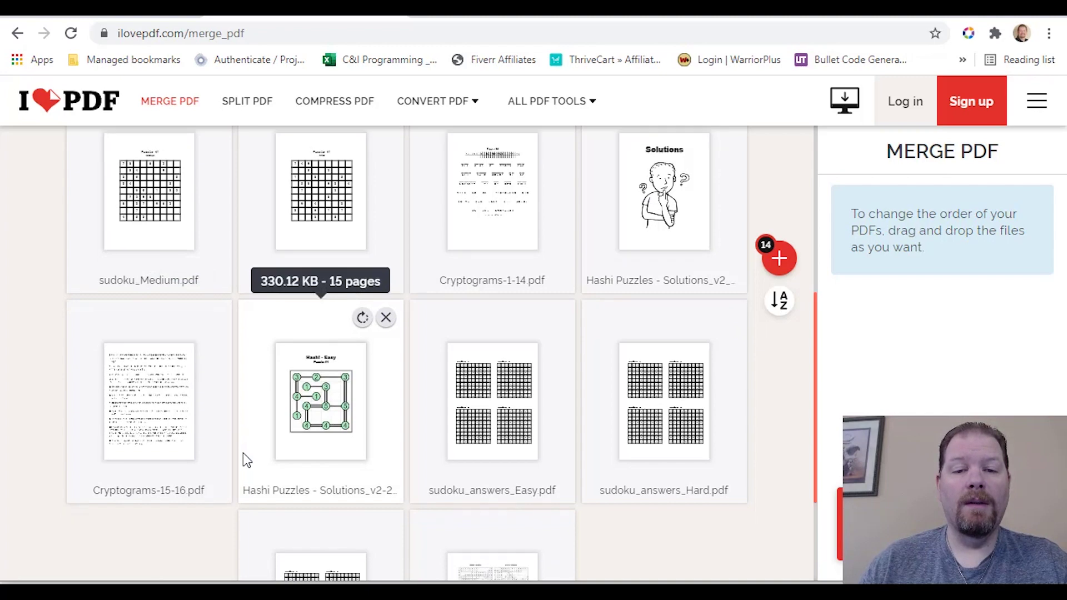
# - Place the word search solutions file first after the Solutions page, followed by the Hashi solutions and the Sudoku answers
pyautogui.scroll(-2, 243, 452)
pyautogui.moveTo(448, 467); pyautogui.dragTo(184, 261)
pyautogui.moveTo(423, 257); pyautogui.dragTo(287, 267)
# - Merge the arranged PDFs into one file and download the merged PDF
pyautogui.scroll(5, 436, 495)
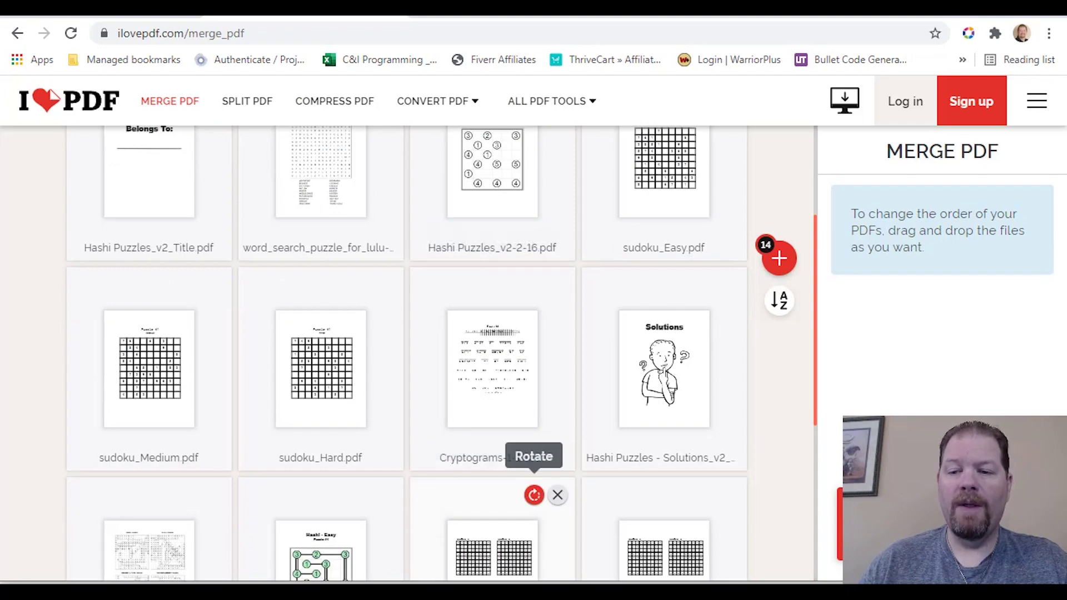
pyautogui.click(942, 524)
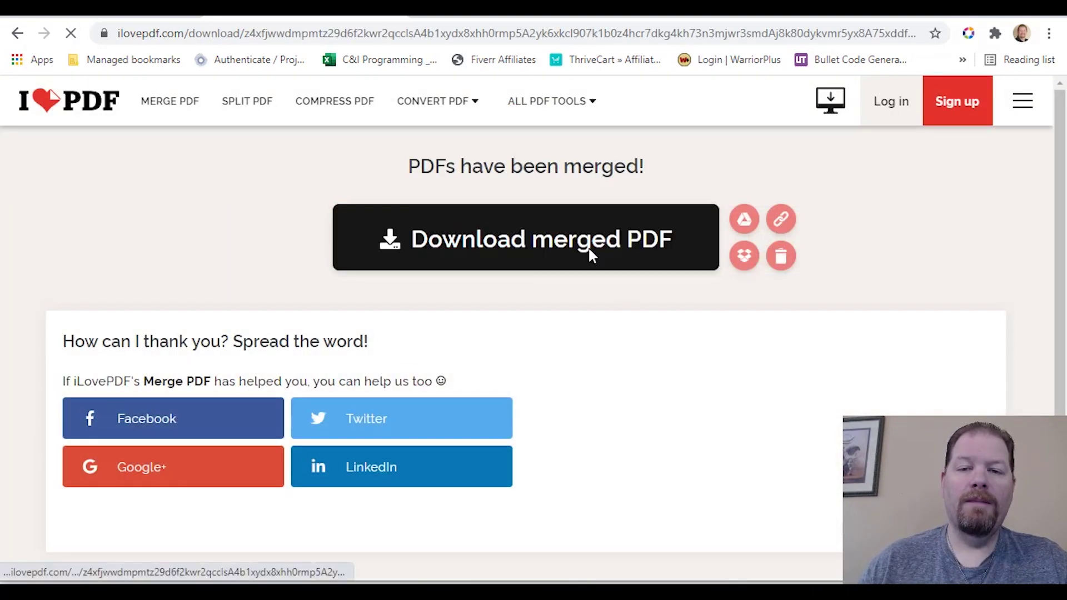
pyautogui.click(100, 553)
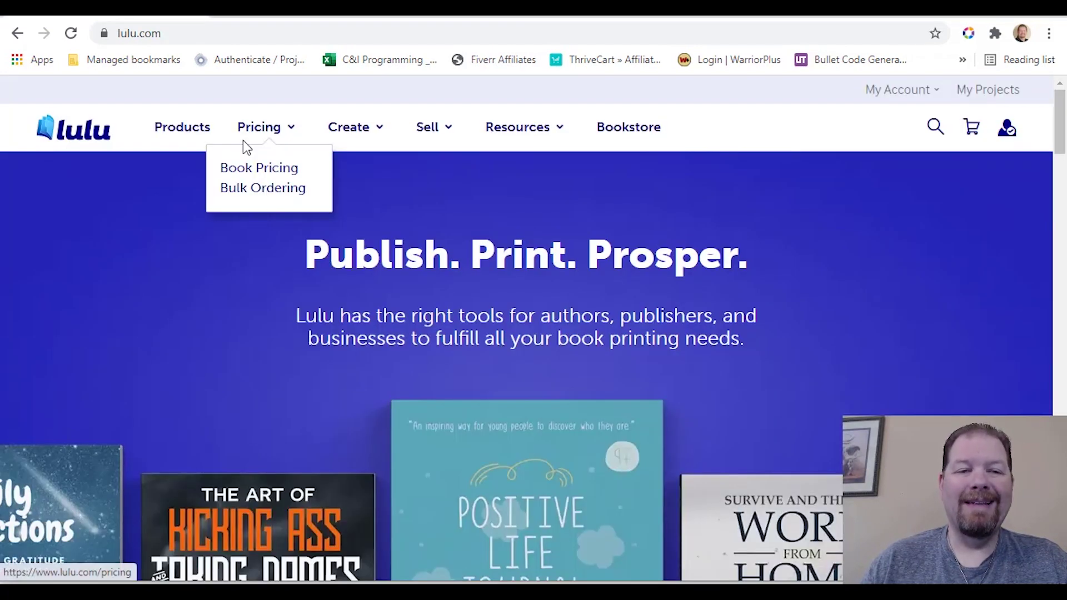
# - Start a new print book project on lulu.com from the Print Books creation page
pyautogui.moveTo(394, 154)
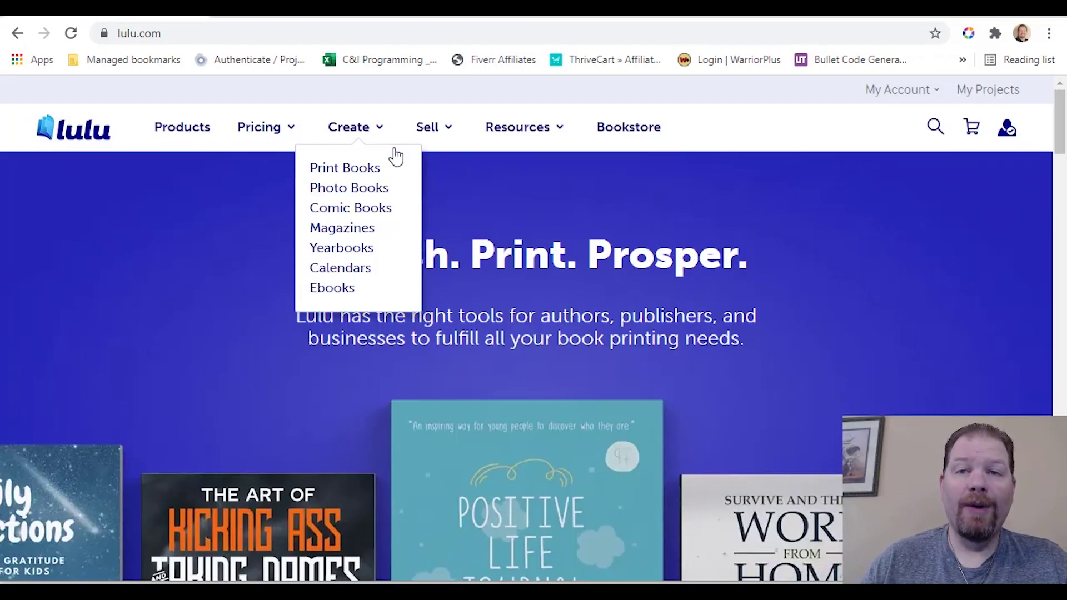
pyautogui.moveTo(364, 135)
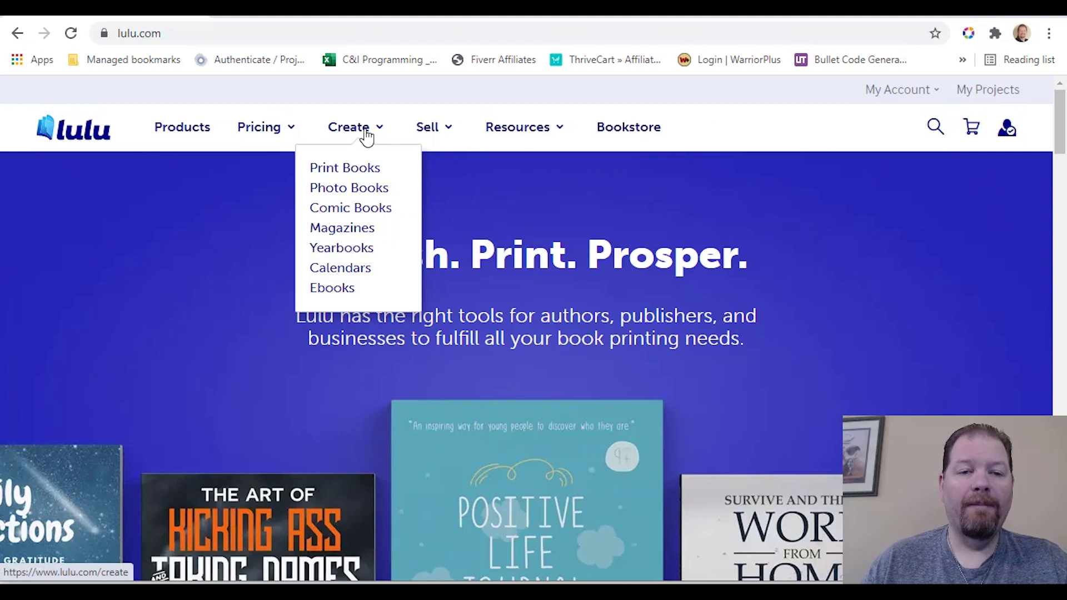
pyautogui.click(354, 174)
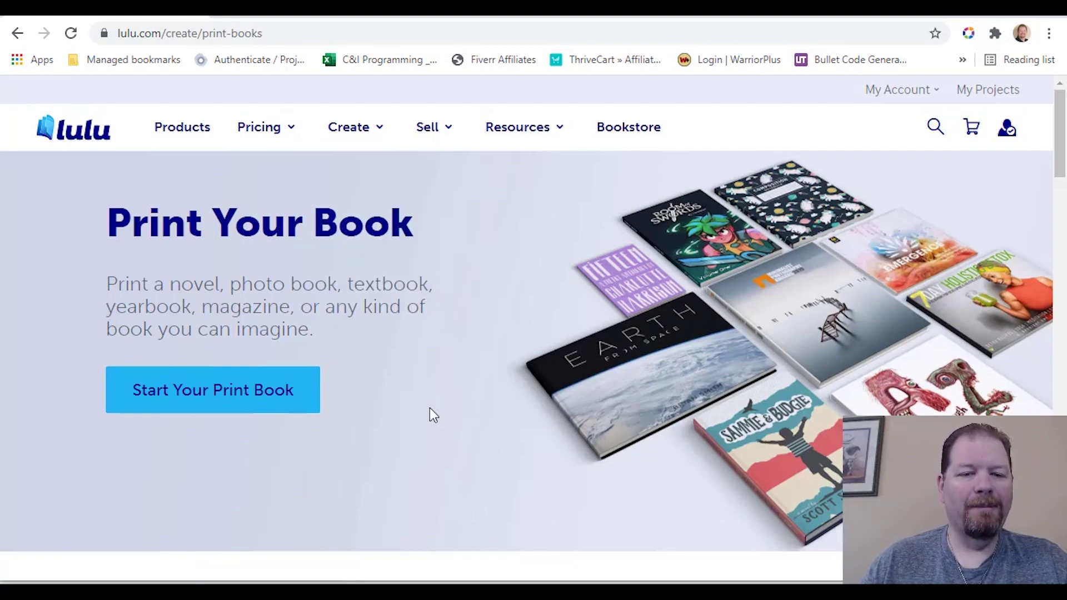
pyautogui.scroll(-2, 429, 408)
pyautogui.click(212, 315)
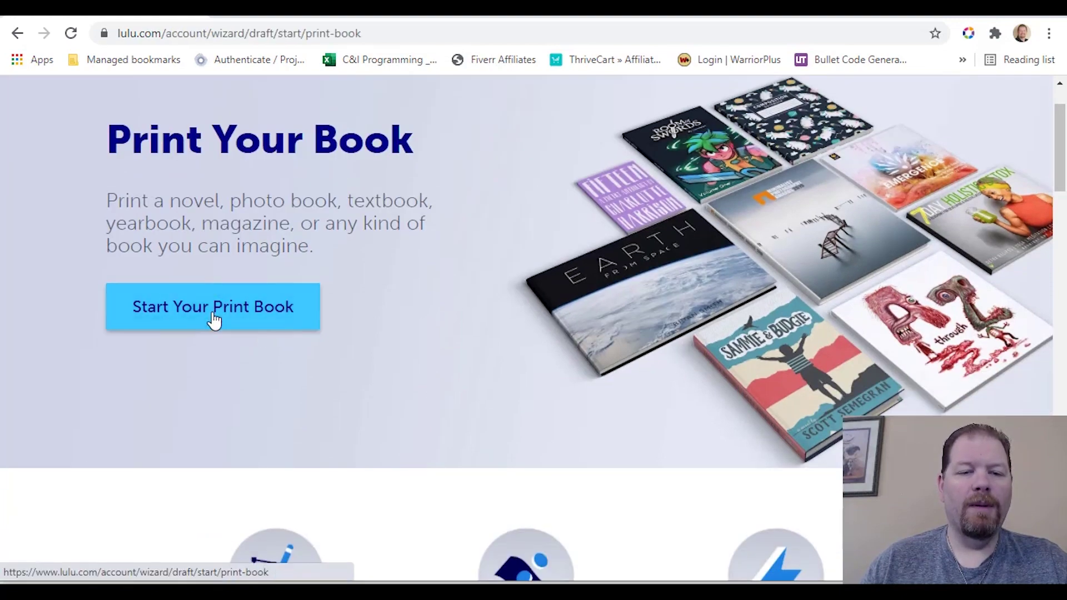
# - Set the project goal to Publish Your Book, keeping Lulu Bookstore selected and excluding Global Distribution
pyautogui.scroll(-9, 275, 267)
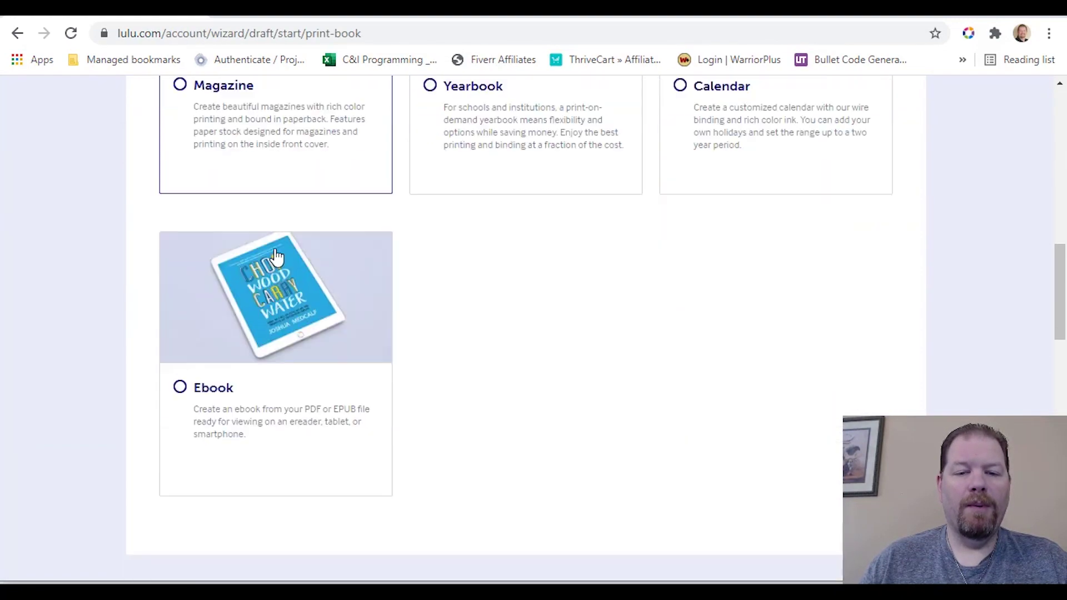
pyautogui.scroll(-7, 273, 261)
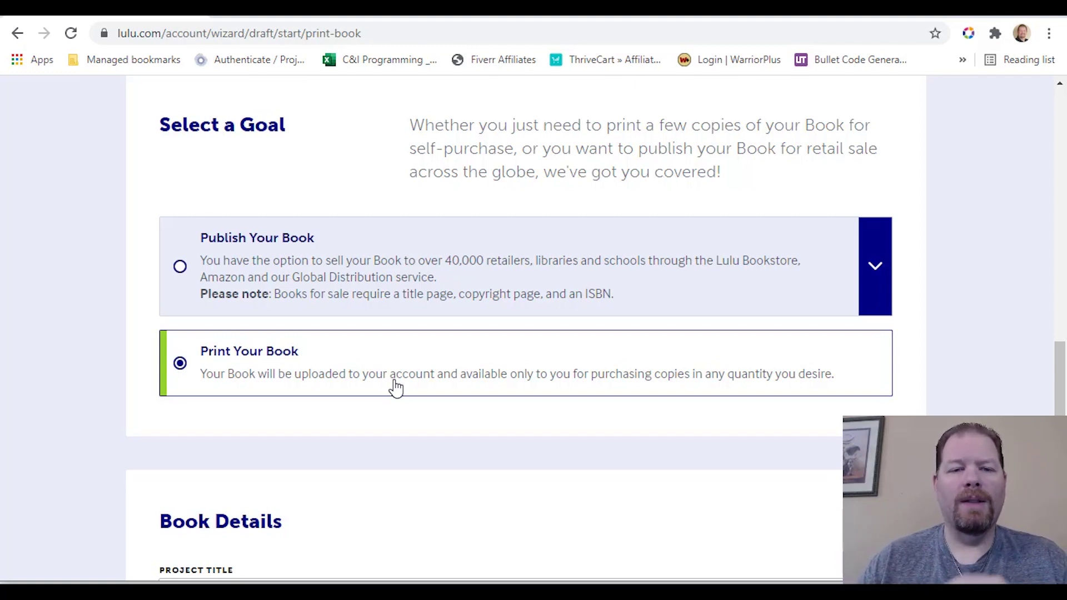
pyautogui.click(328, 266)
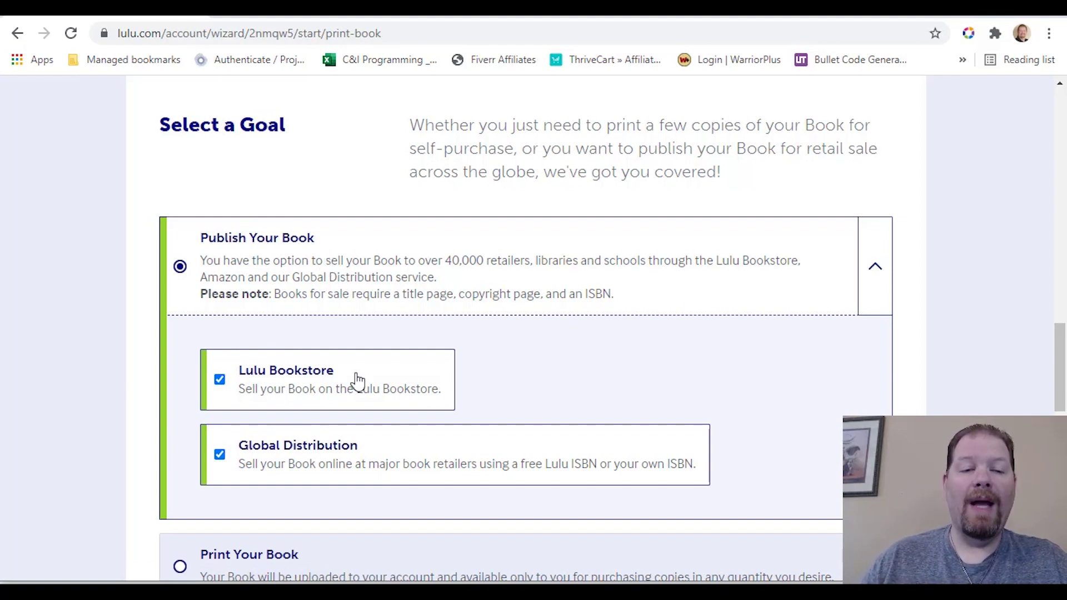
pyautogui.click(220, 461)
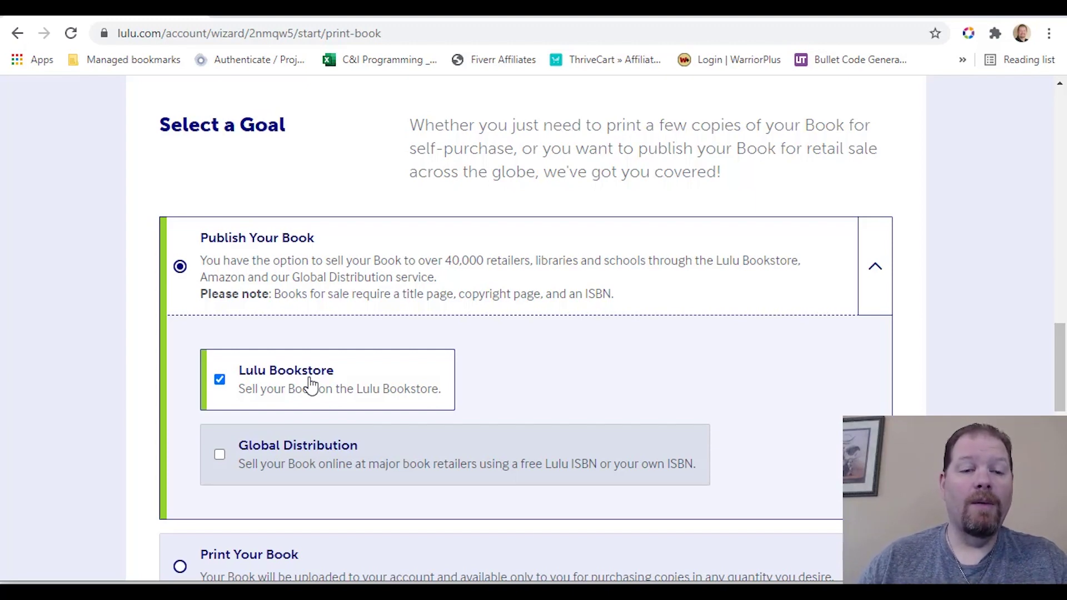
# - Enter "Puzzle Book for Authors" as the project title in the book details
pyautogui.scroll(-12, 309, 383)
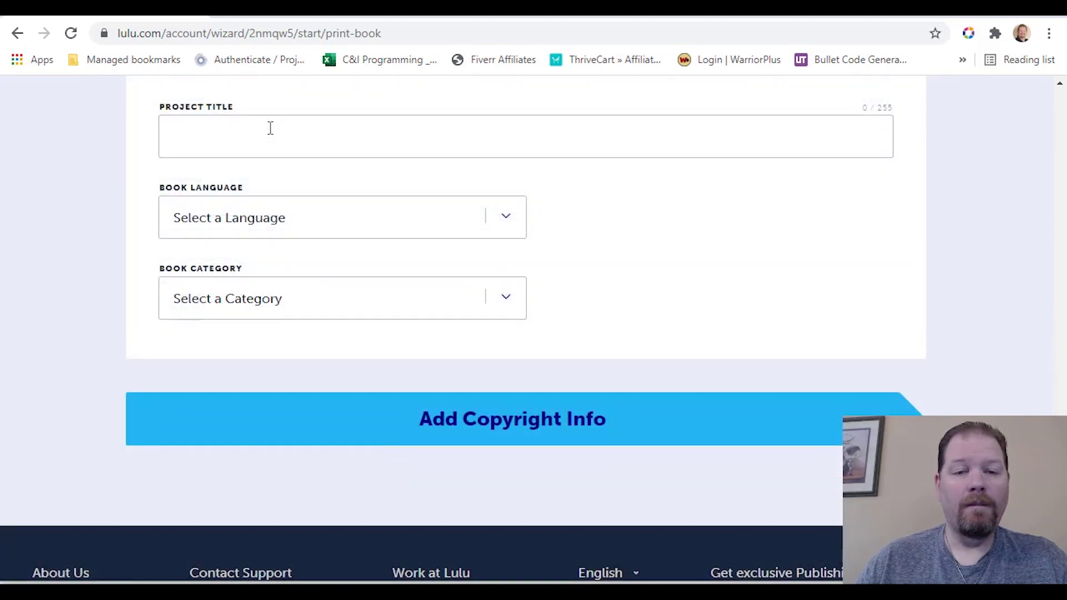
pyautogui.click(271, 131)
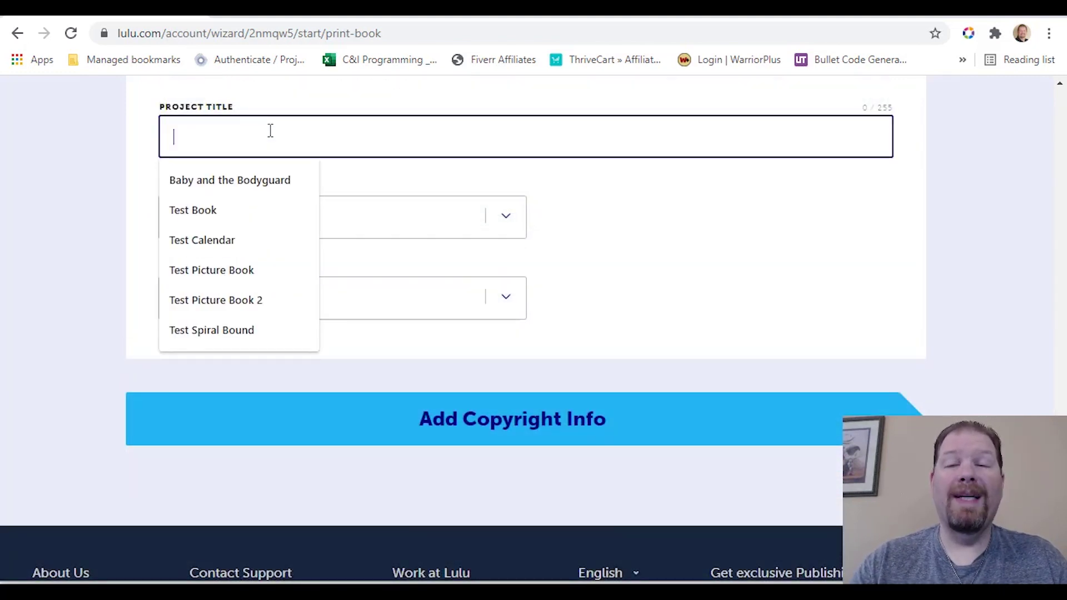
pyautogui.write('Pu')
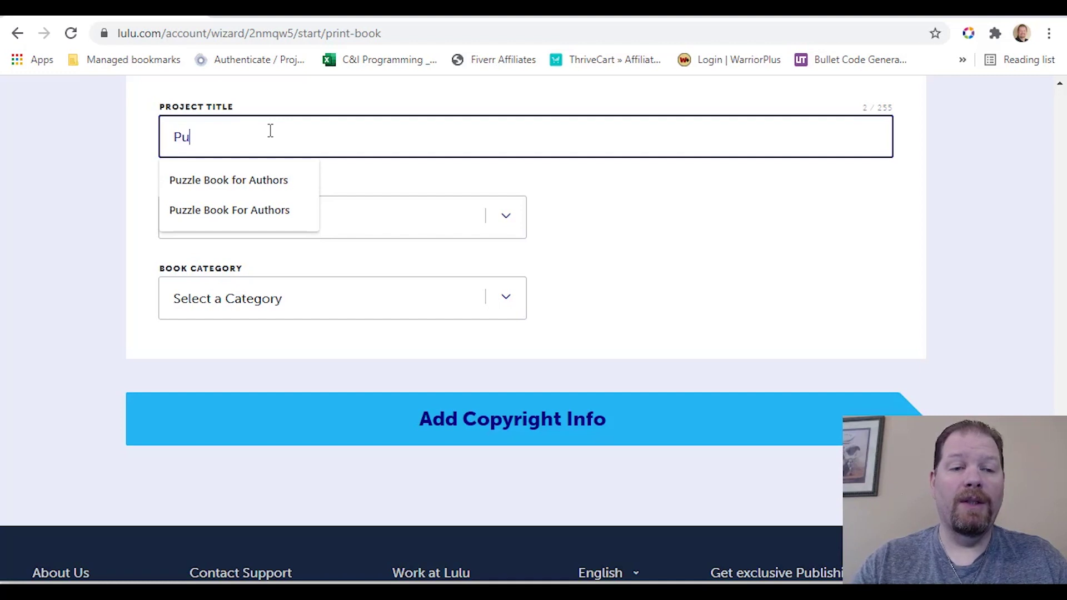
pyautogui.write('zzle Book for Authors')
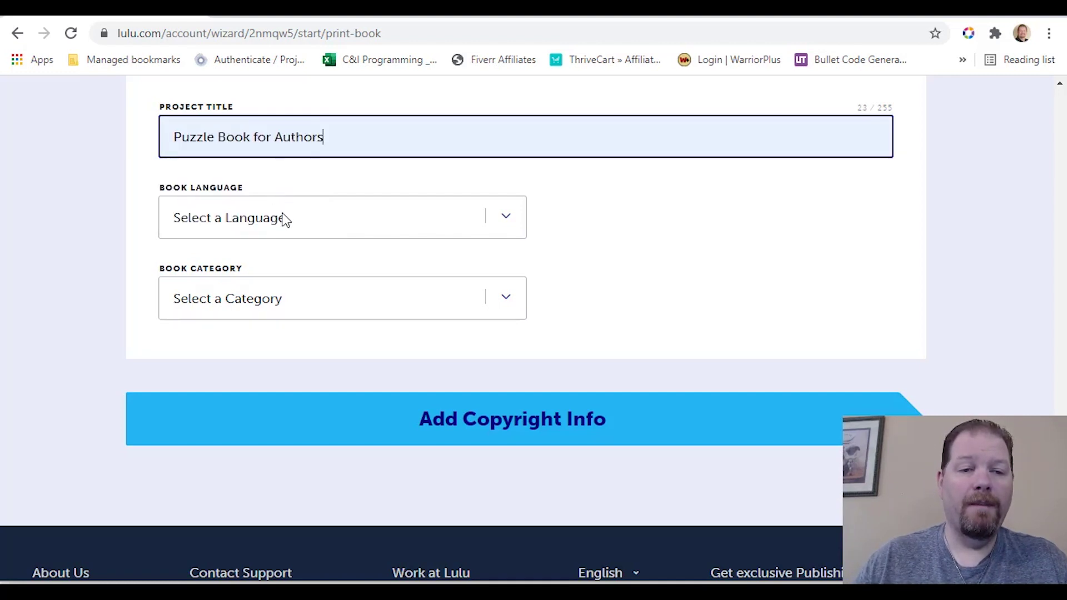
# - Set the book language to English and the category to Games, and continue to the copyright information
pyautogui.click(284, 220)
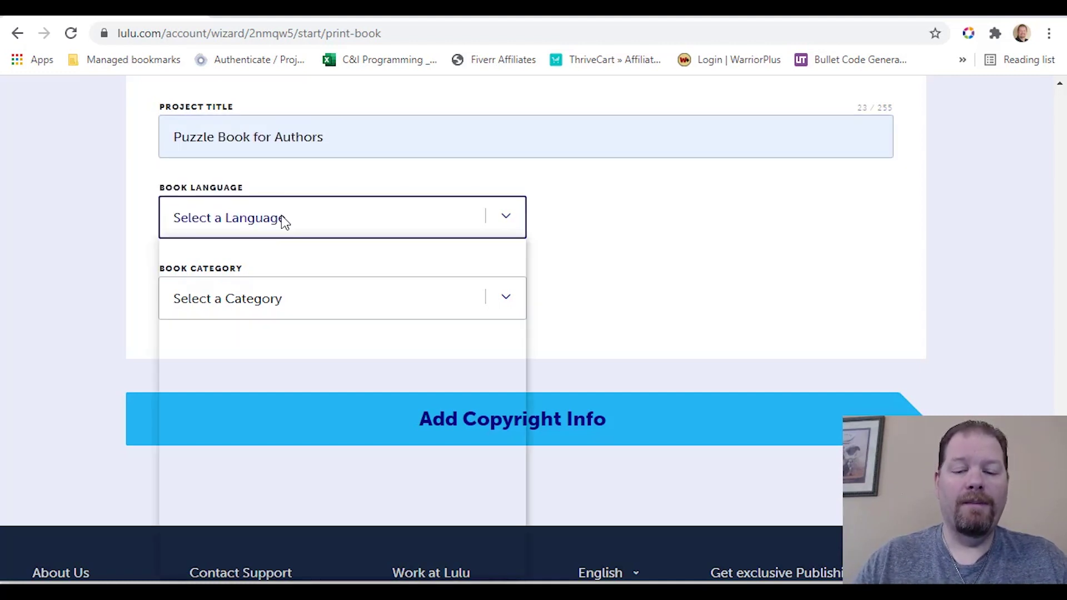
pyautogui.write('English')
pyautogui.press('Return')
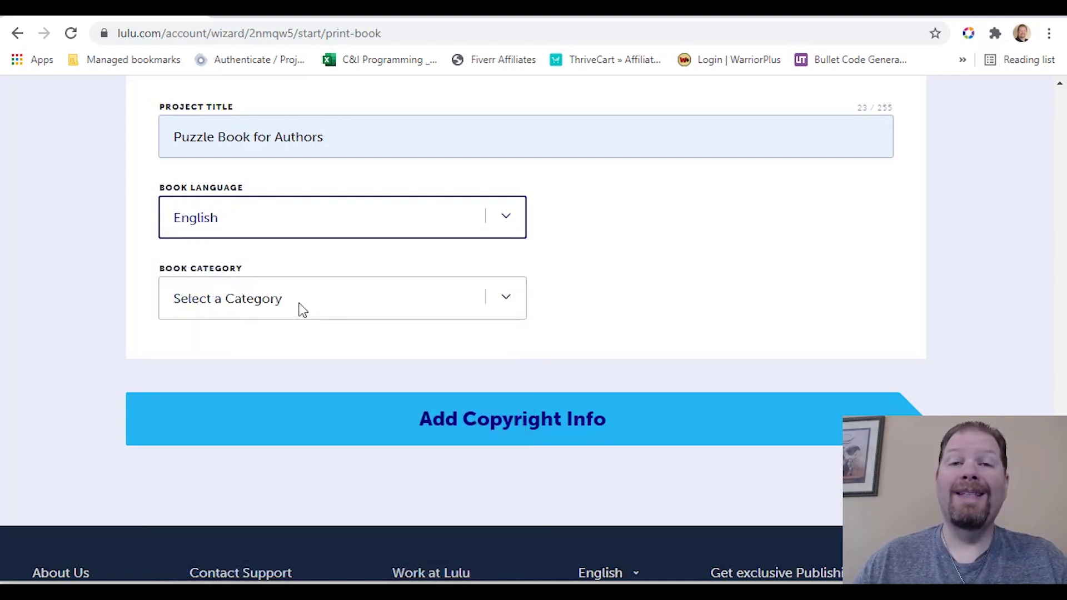
pyautogui.click(302, 310)
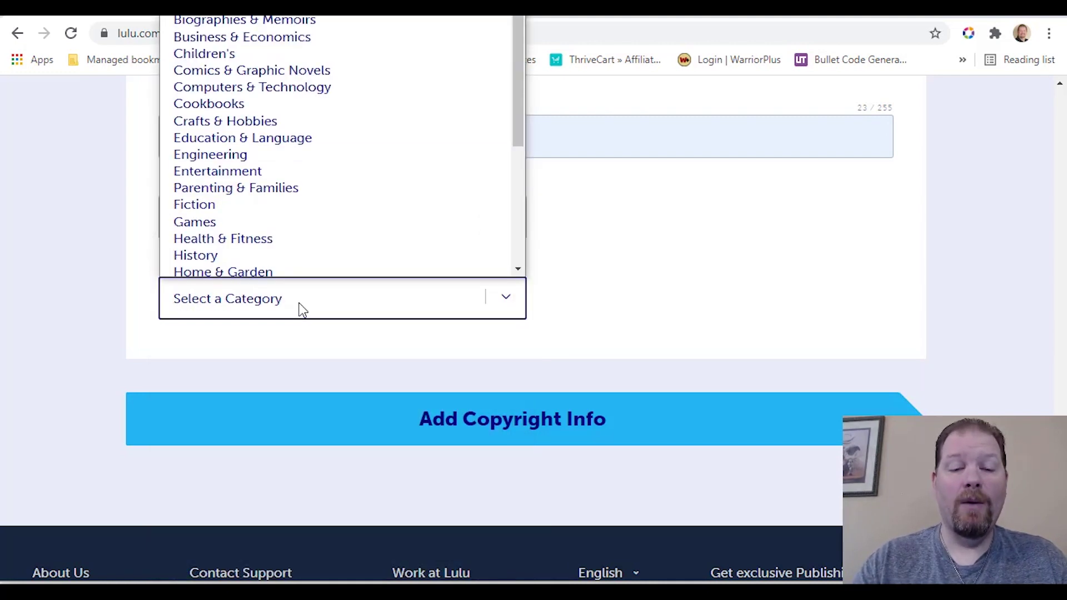
pyautogui.write('g')
pyautogui.press('Return')
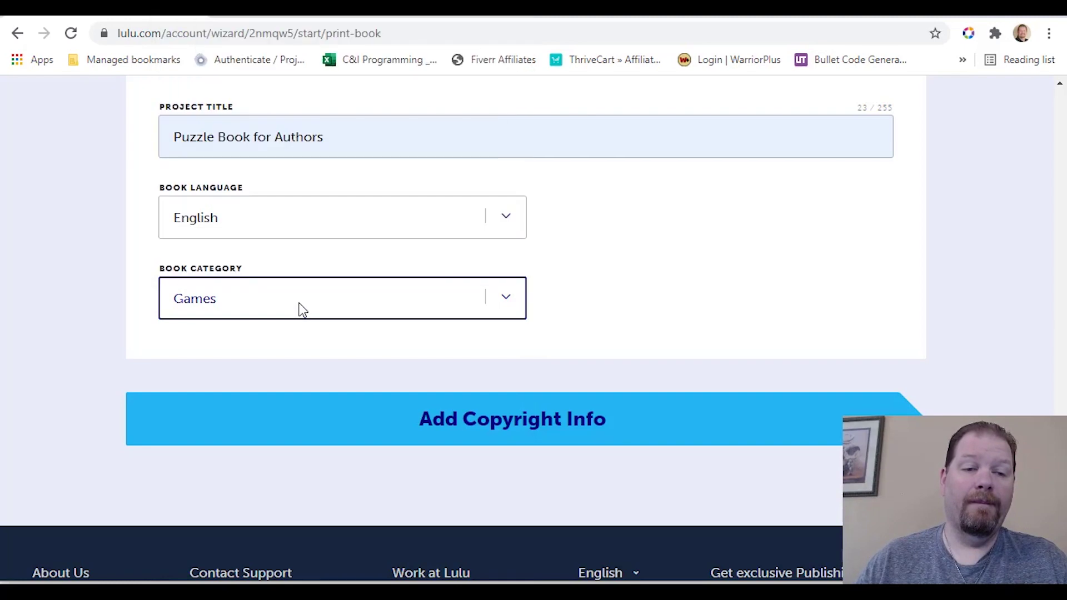
pyautogui.click(433, 425)
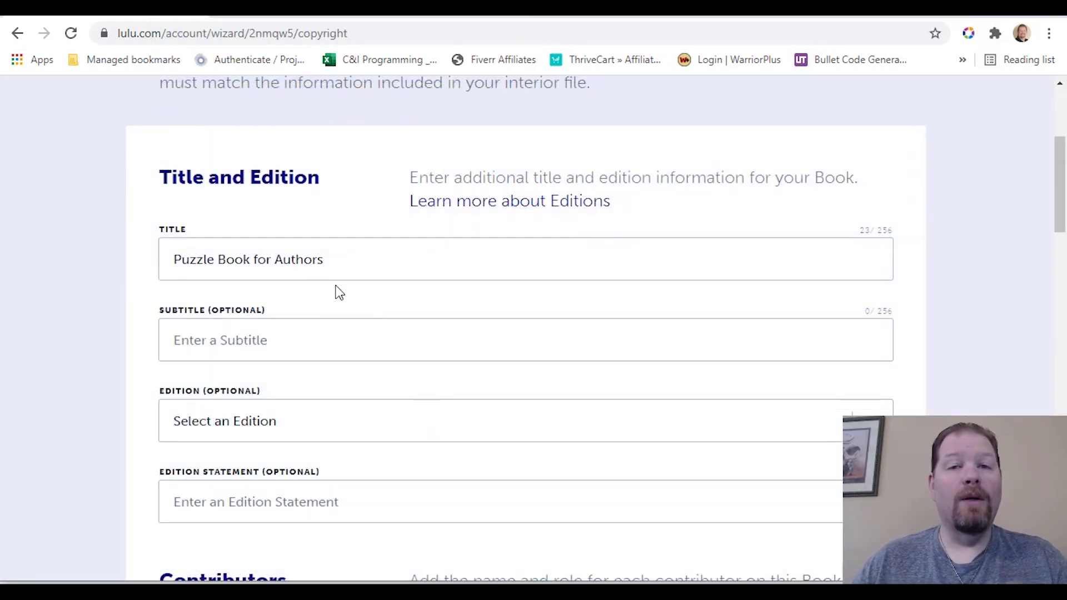
# - Leave the optional title and edition details blank and fill in the author's first and last name for the first contributor
pyautogui.scroll(-3, 356, 270)
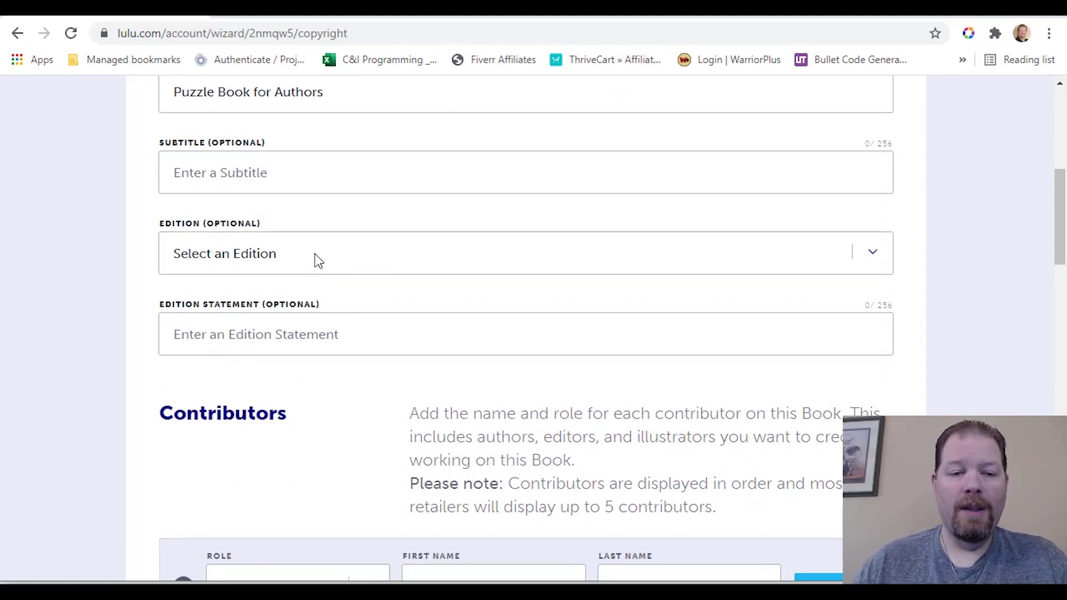
pyautogui.scroll(-3, 315, 259)
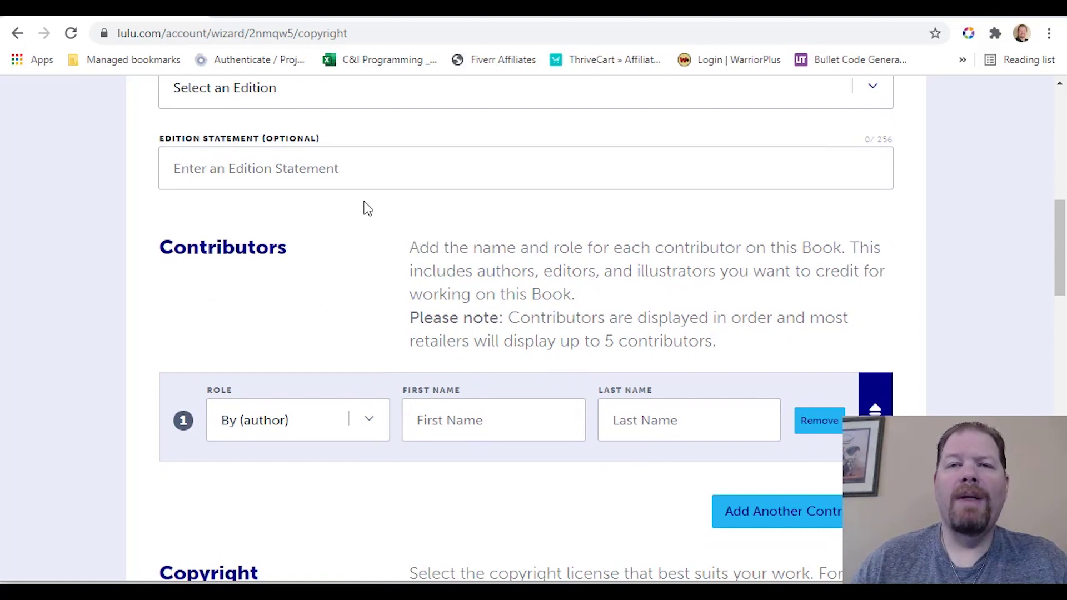
pyautogui.scroll(-3, 362, 205)
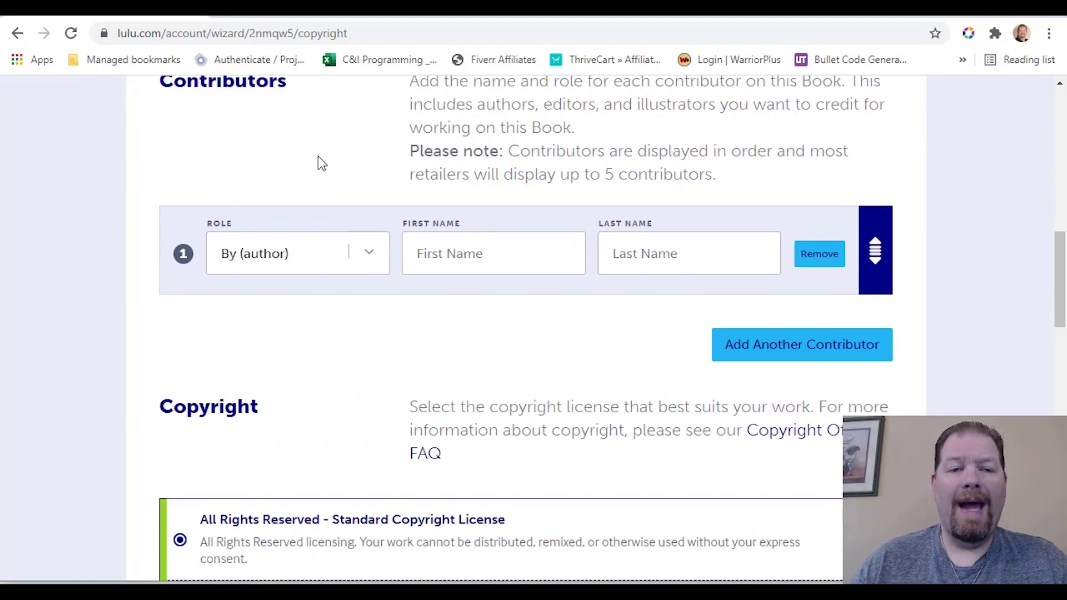
pyautogui.click(455, 261)
pyautogui.click(462, 301)
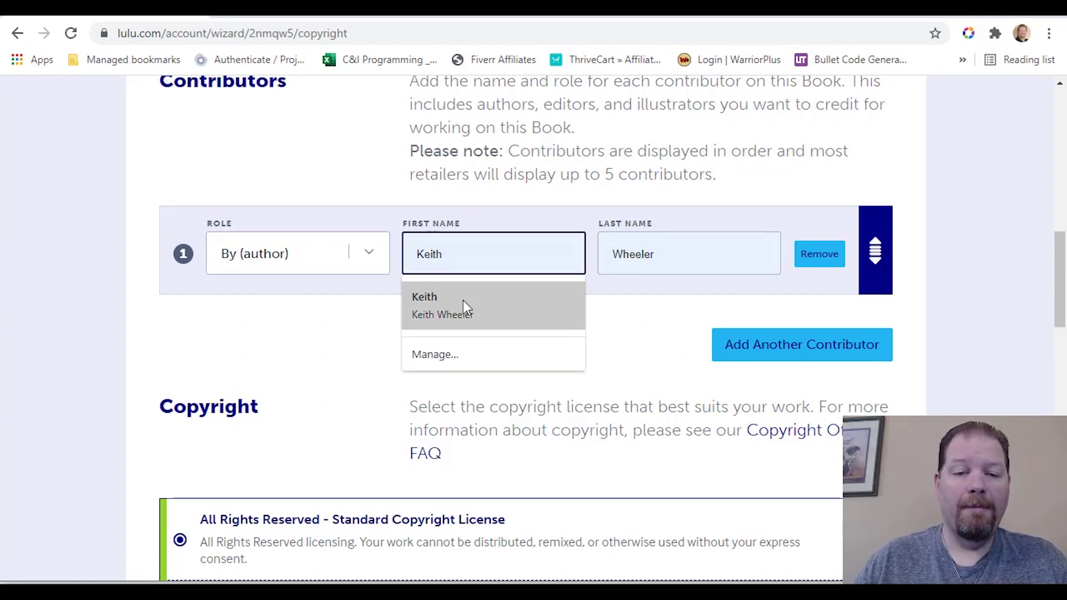
# - Keep the All Rights Reserved standard copyright license and set the copyright year to 2021
pyautogui.scroll(-3, 806, 177)
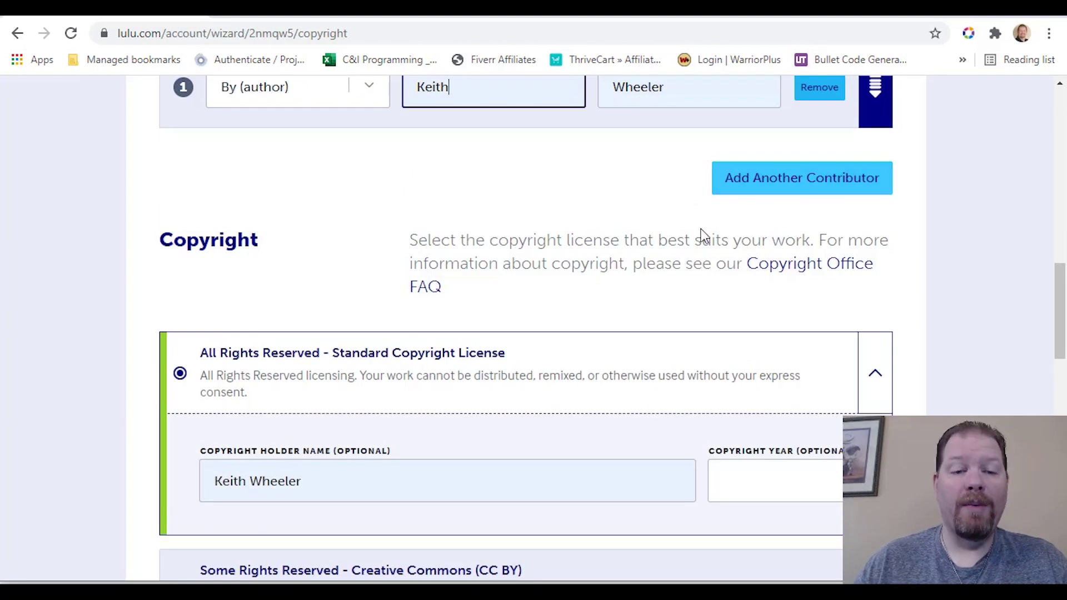
pyautogui.scroll(-2, 567, 267)
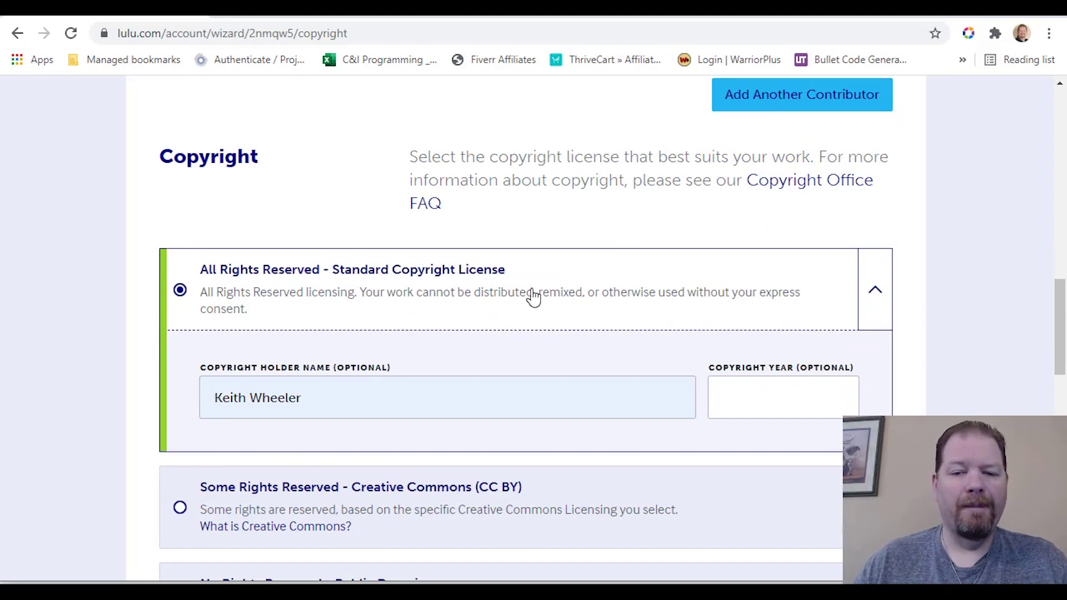
pyautogui.scroll(-2, 533, 298)
pyautogui.click(802, 321)
pyautogui.write('2021')
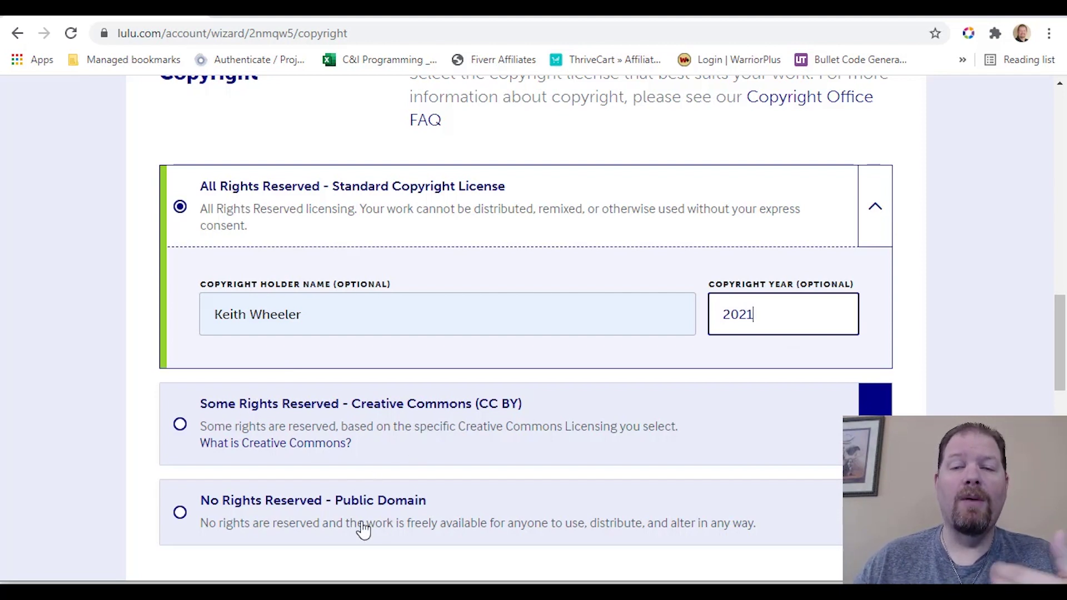
# - Keep the option to proceed without an ISBN and continue to the book design stage
pyautogui.scroll(-6, 328, 519)
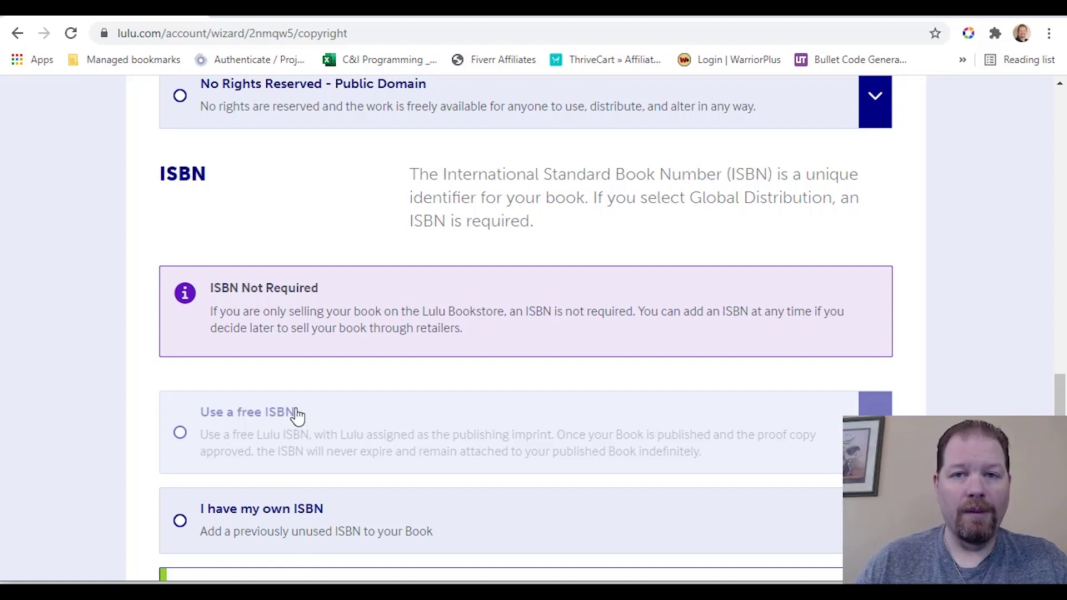
pyautogui.scroll(-3, 297, 415)
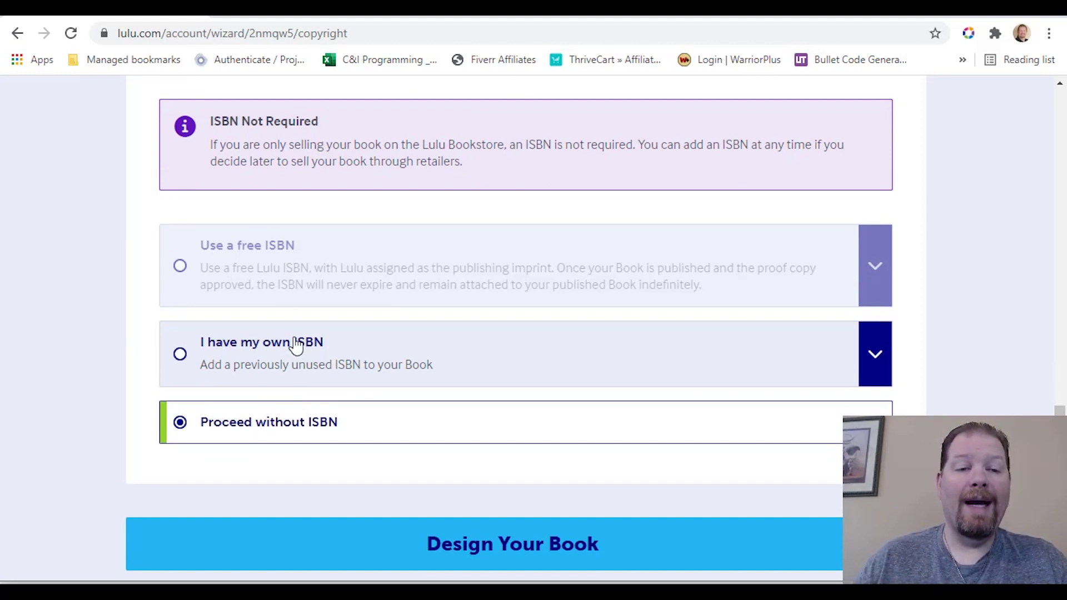
pyautogui.scroll(-3, 328, 286)
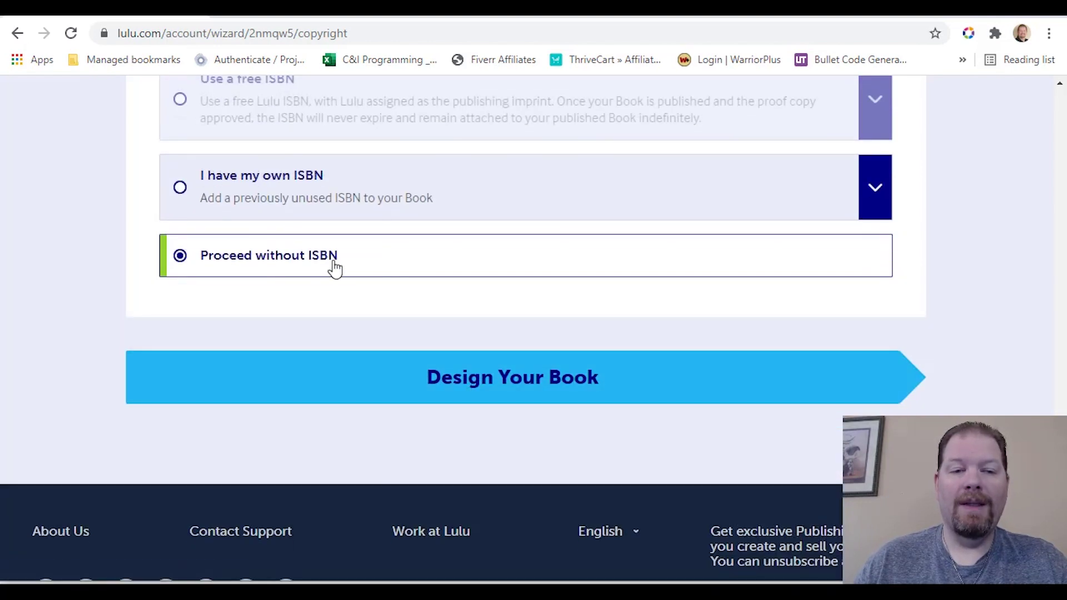
pyautogui.click(532, 388)
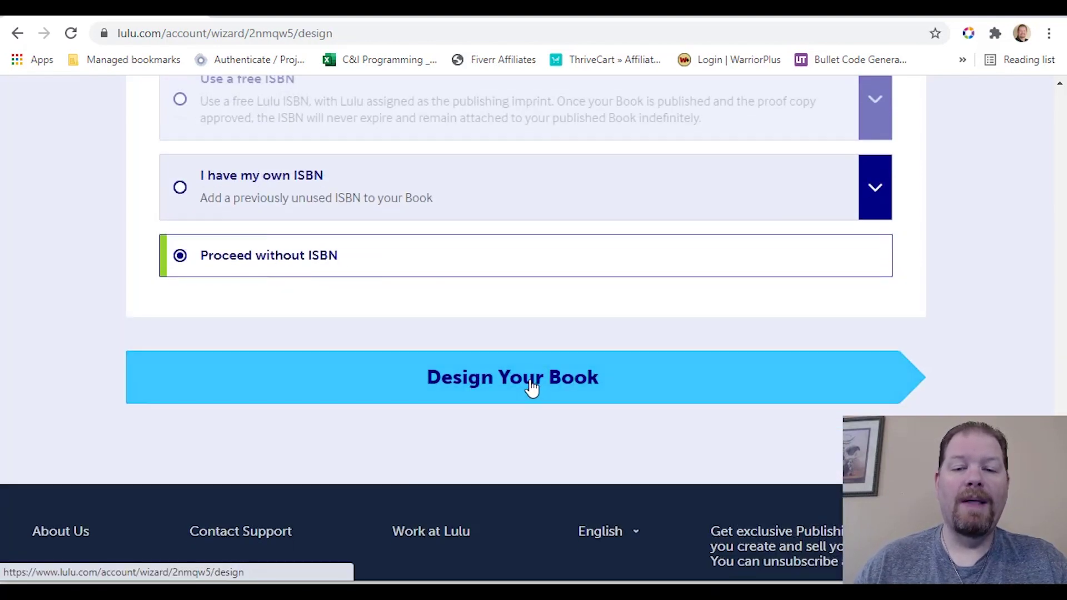
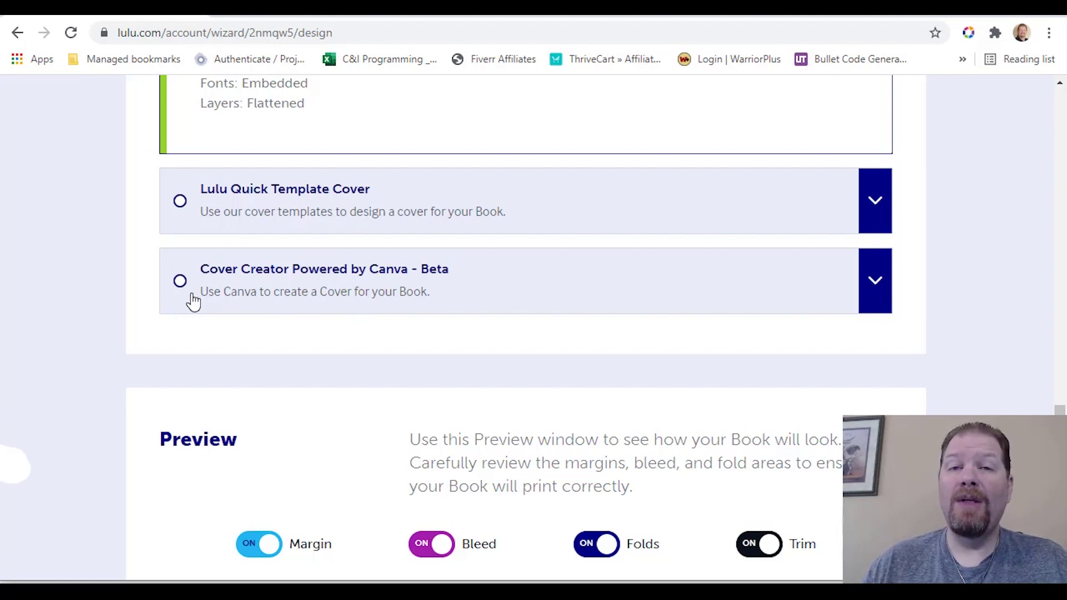
# - Check the cover preview with the margin, bleed, folds and trim guides switched off, and switch all four guides back on
pyautogui.scroll(-9, 194, 302)
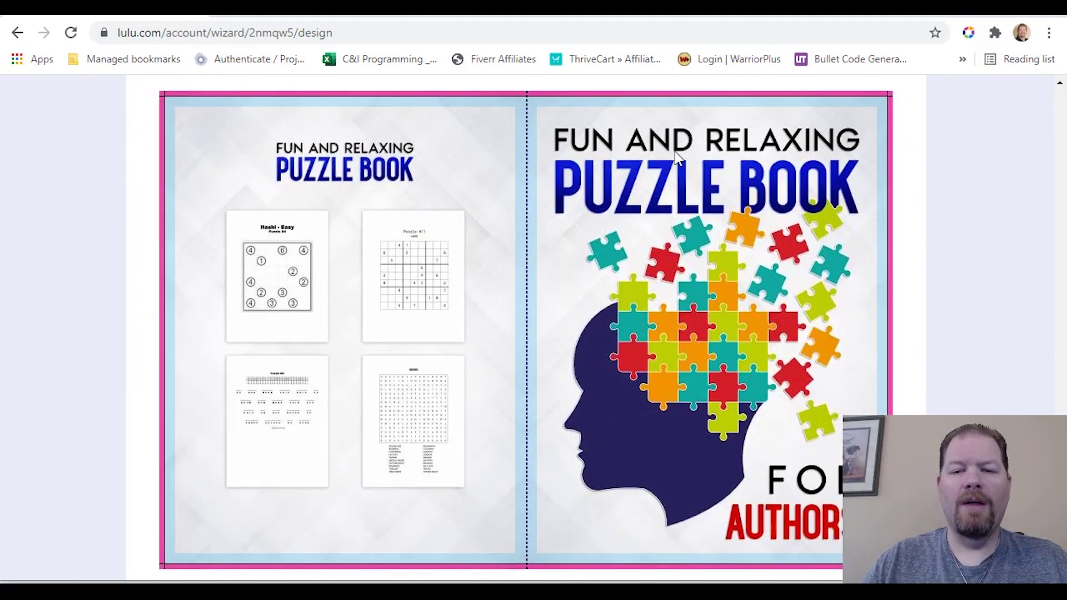
pyautogui.scroll(2, 740, 194)
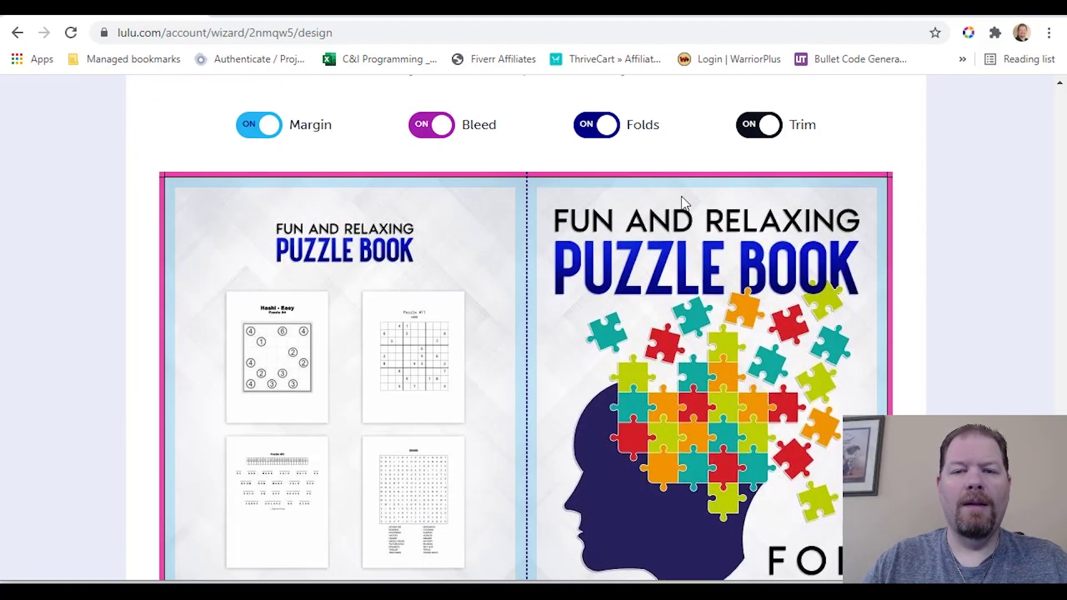
pyautogui.click(256, 133)
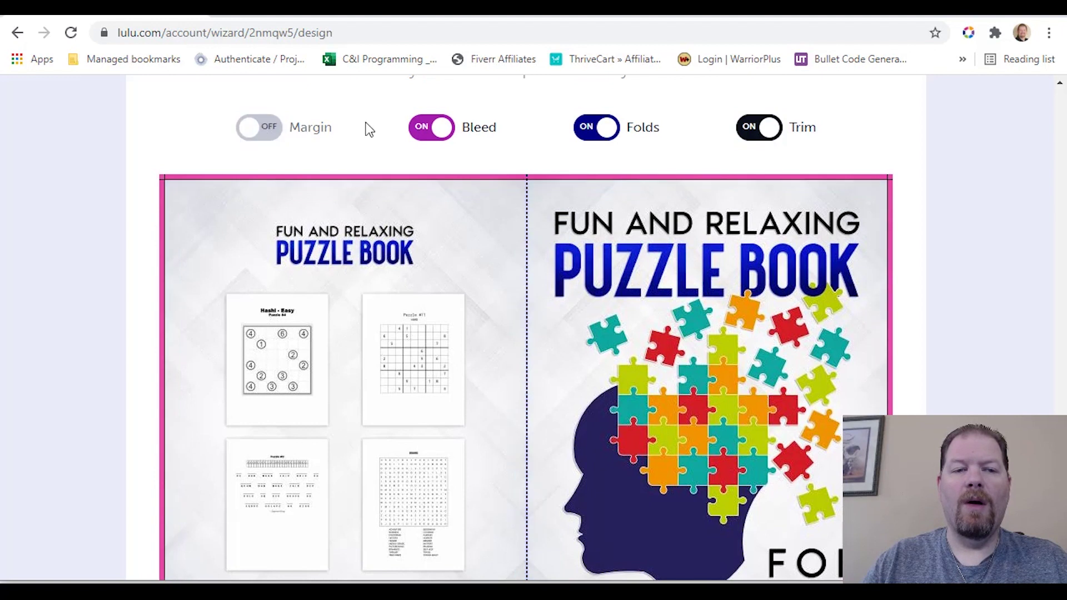
pyautogui.click(431, 128)
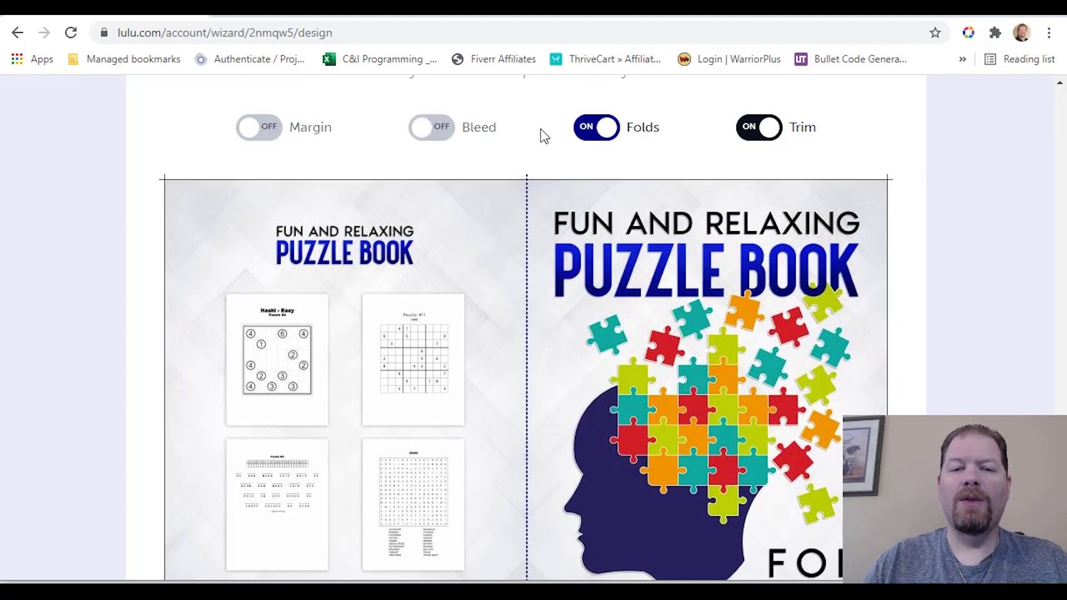
pyautogui.click(601, 134)
pyautogui.click(766, 132)
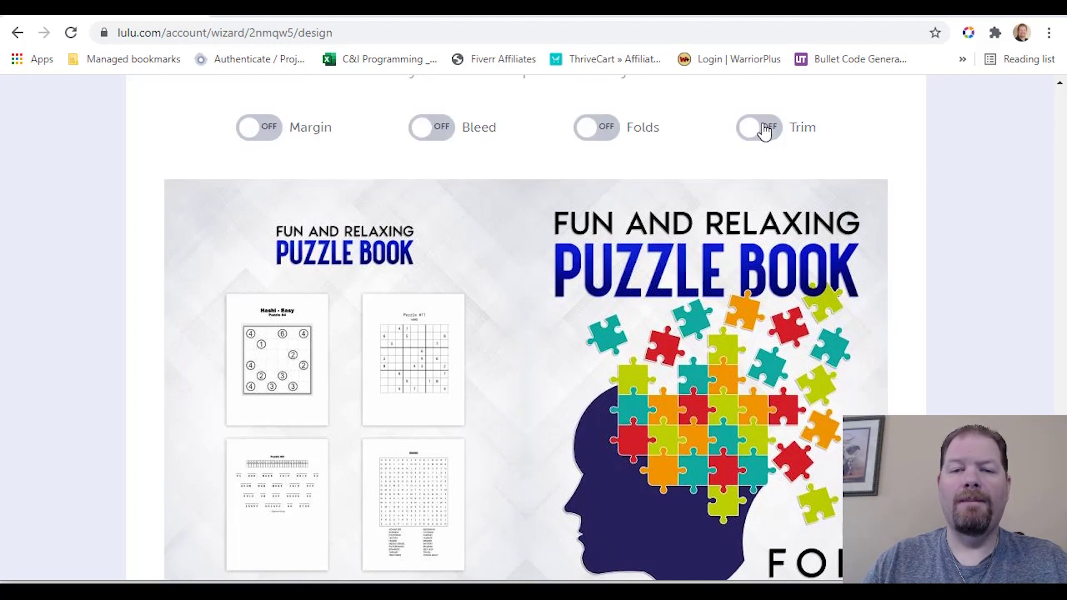
pyautogui.click(765, 131)
pyautogui.click(593, 133)
pyautogui.click(432, 130)
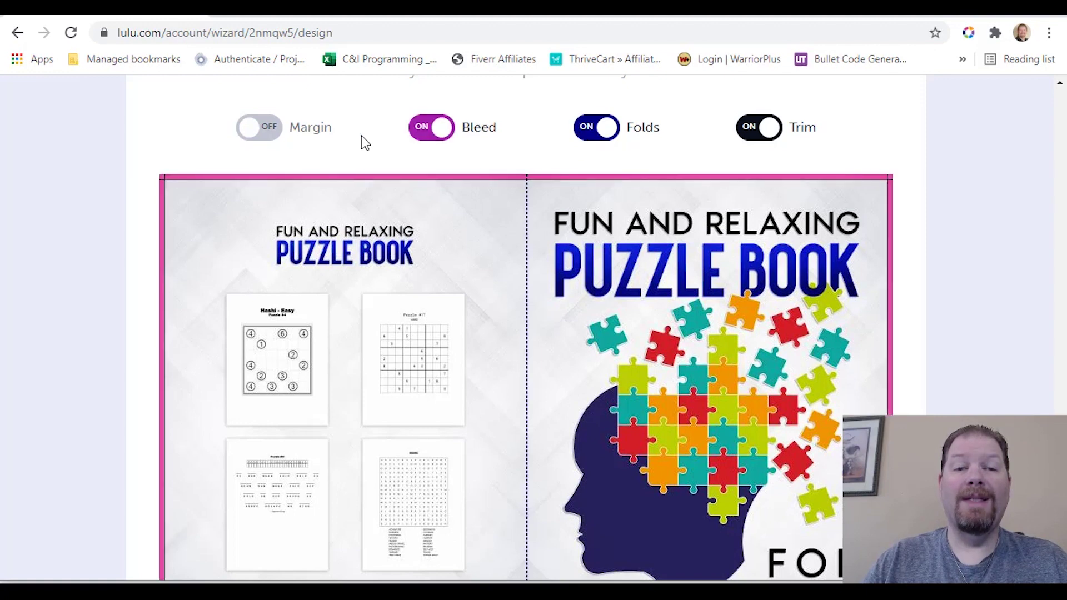
pyautogui.click(272, 130)
# - Page through the interior preview from the cover onward to check how the puzzle pages fit the margins
pyautogui.scroll(-3, 694, 187)
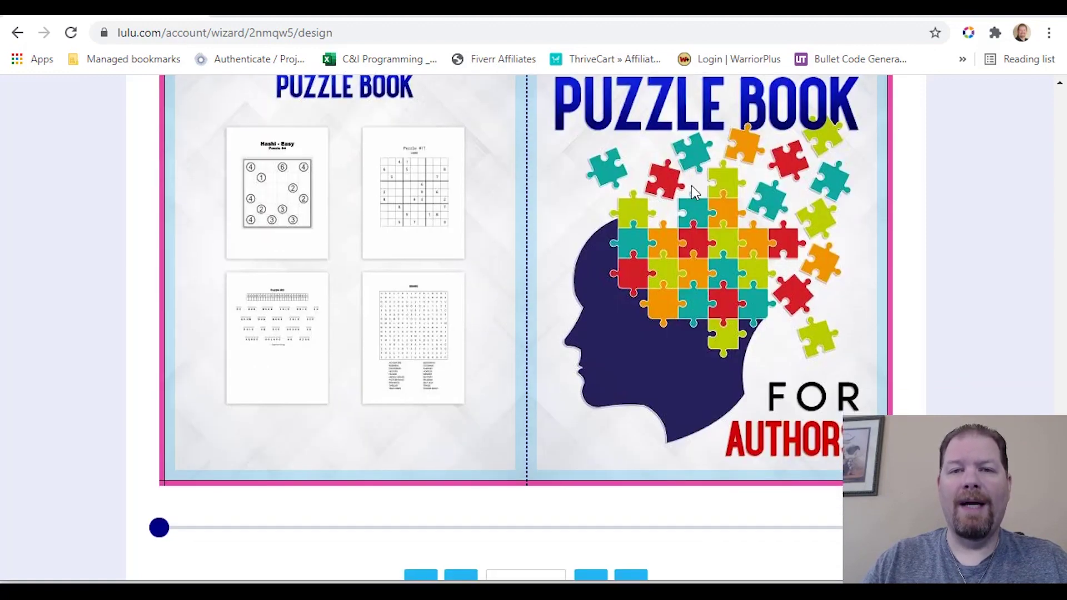
pyautogui.scroll(-2, 787, 361)
pyautogui.click(591, 503)
pyautogui.scroll(2, 591, 520)
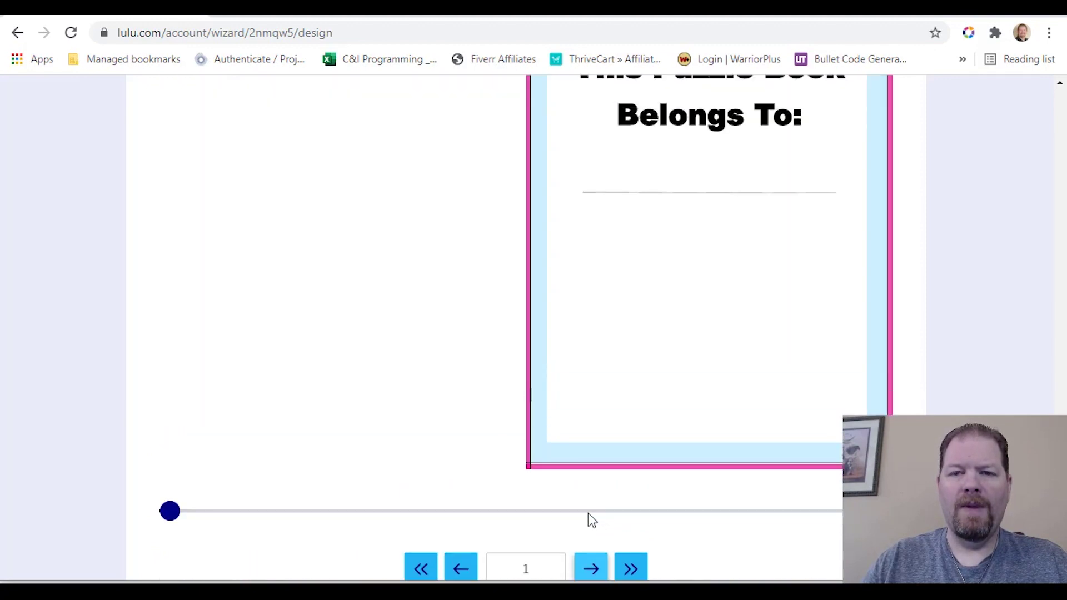
pyautogui.click(590, 573)
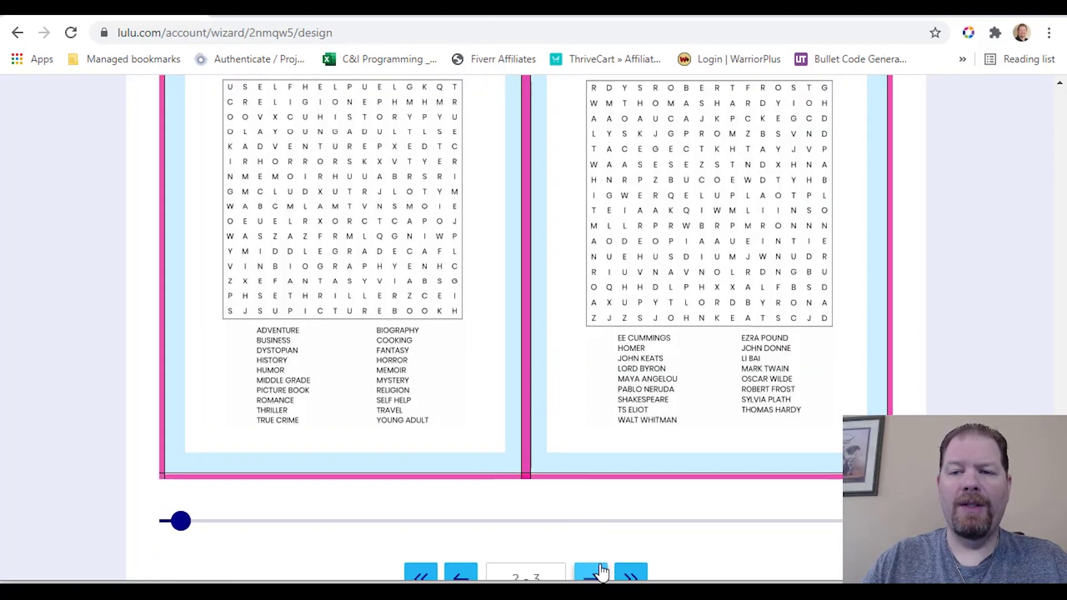
pyautogui.click(591, 573)
pyautogui.click(590, 573)
pyautogui.click(590, 573)
pyautogui.click(590, 573)
pyautogui.click(591, 573)
pyautogui.click(591, 573)
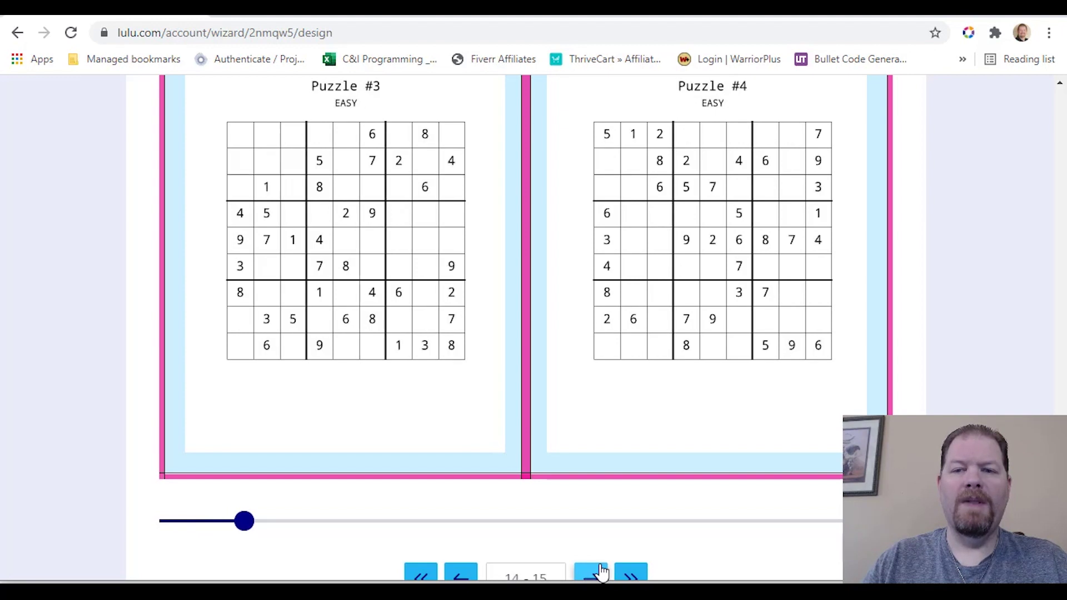
pyautogui.click(602, 573)
pyautogui.click(602, 572)
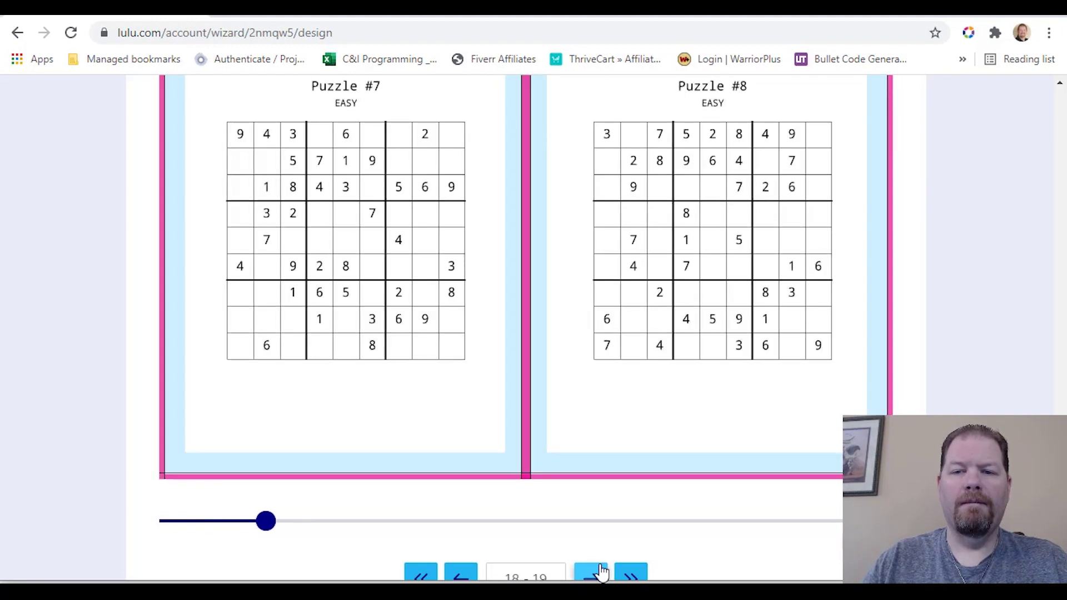
pyautogui.click(602, 573)
pyautogui.click(598, 573)
pyautogui.click(598, 573)
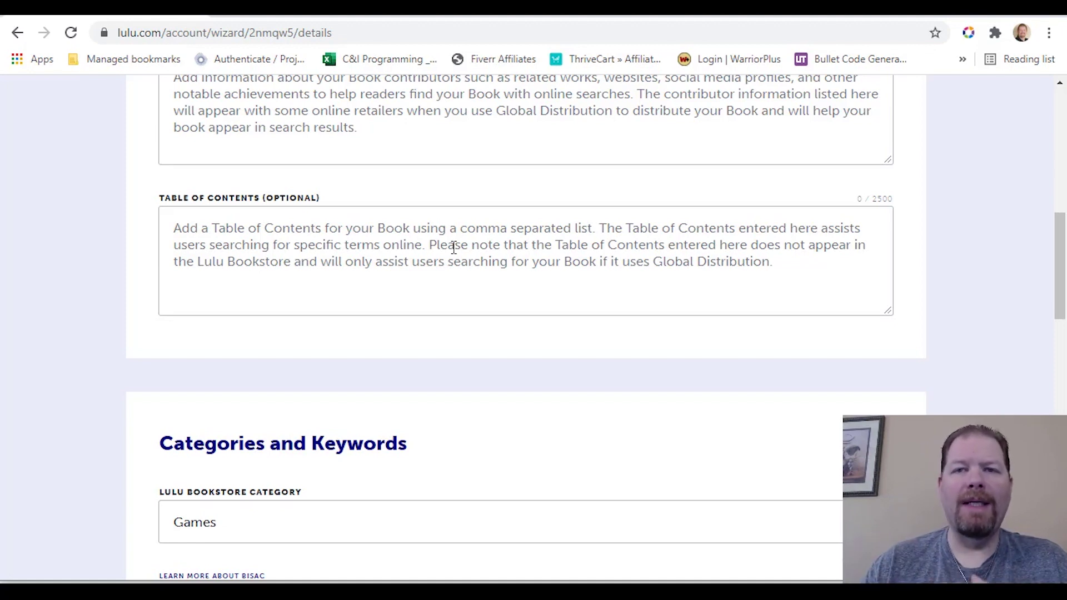
# - Set the BISAC main category to GAMES & ACTIVITIES / Activity Books and add the keyword "puzzle book for authors"
pyautogui.scroll(-7, 454, 248)
pyautogui.click(325, 200)
pyautogui.write('games')
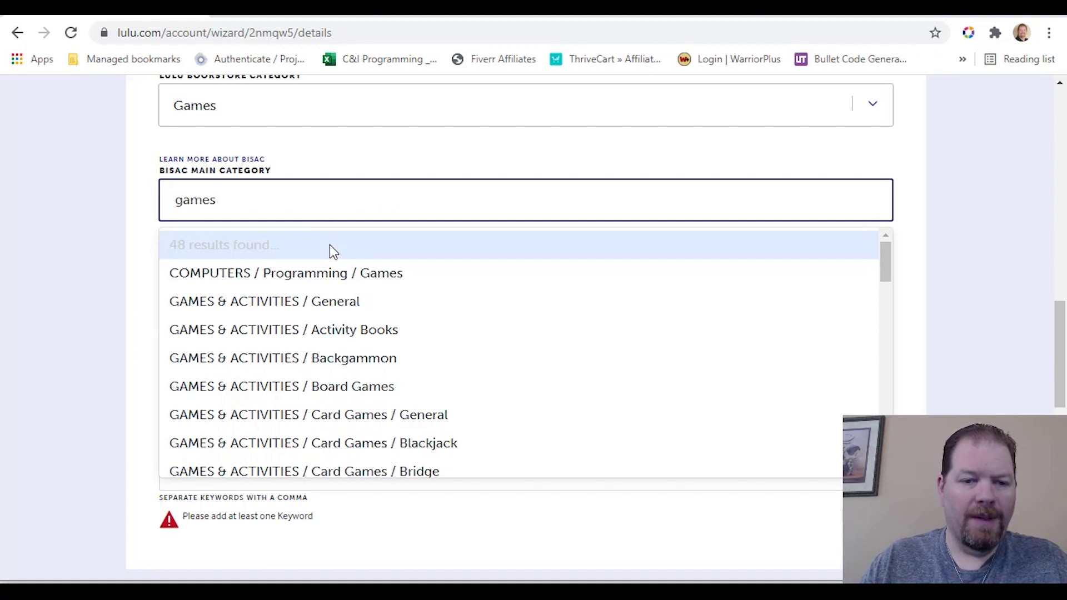
pyautogui.click(412, 338)
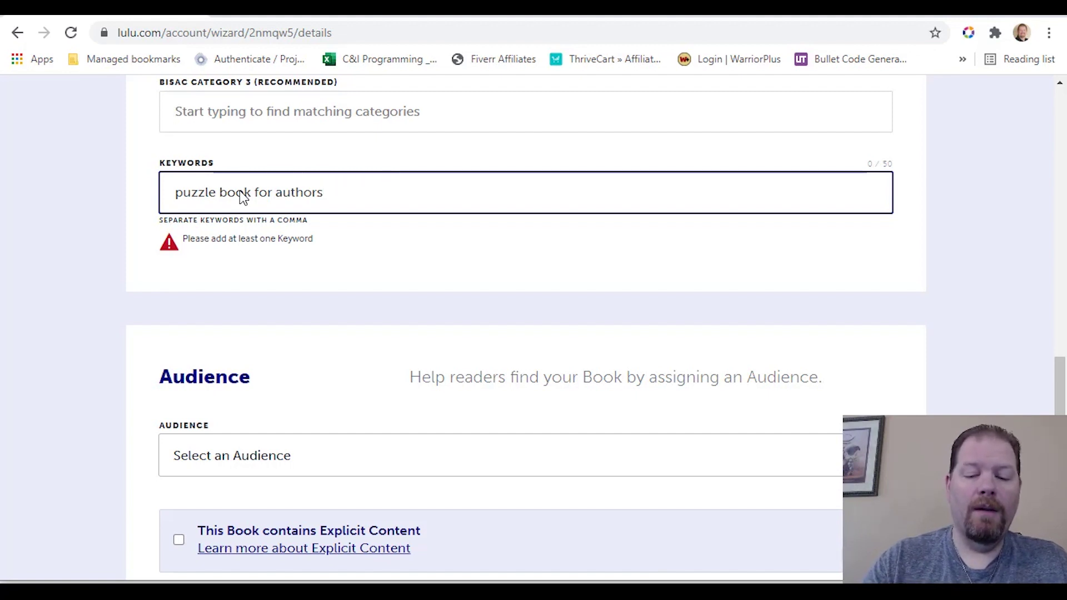
pyautogui.press('Return')
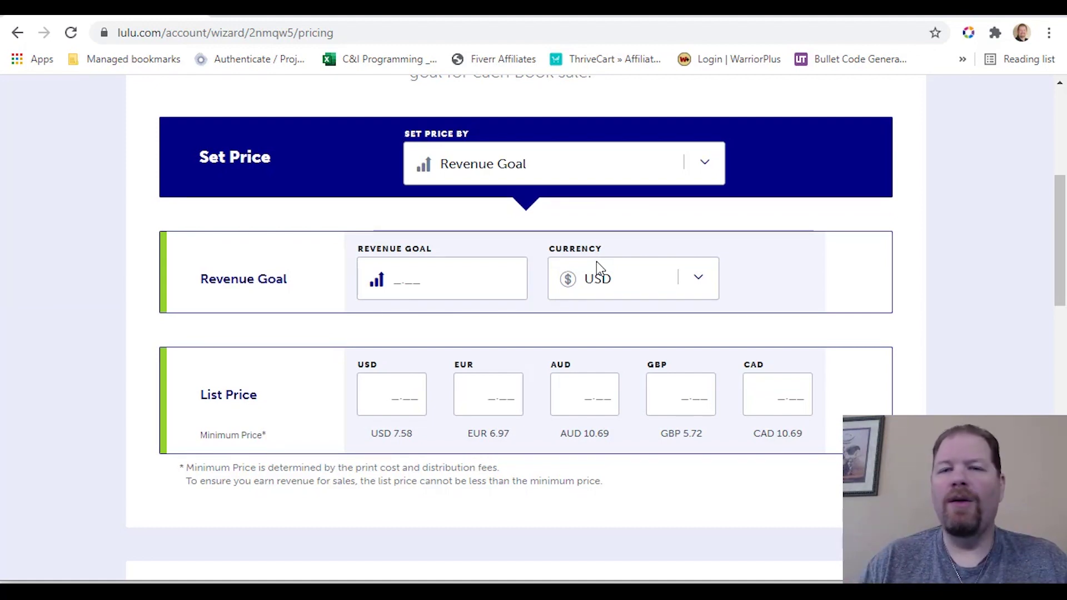
# - Try the Fixed List Price pricing method and switch back to Revenue Goal
pyautogui.click(556, 164)
pyautogui.click(556, 194)
pyautogui.click(562, 175)
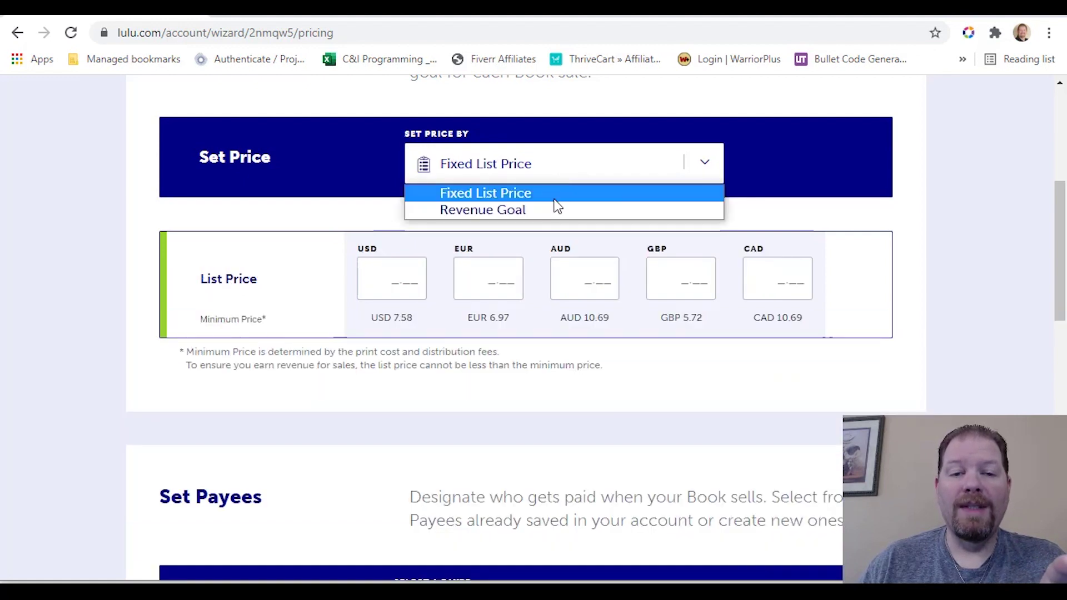
pyautogui.click(550, 209)
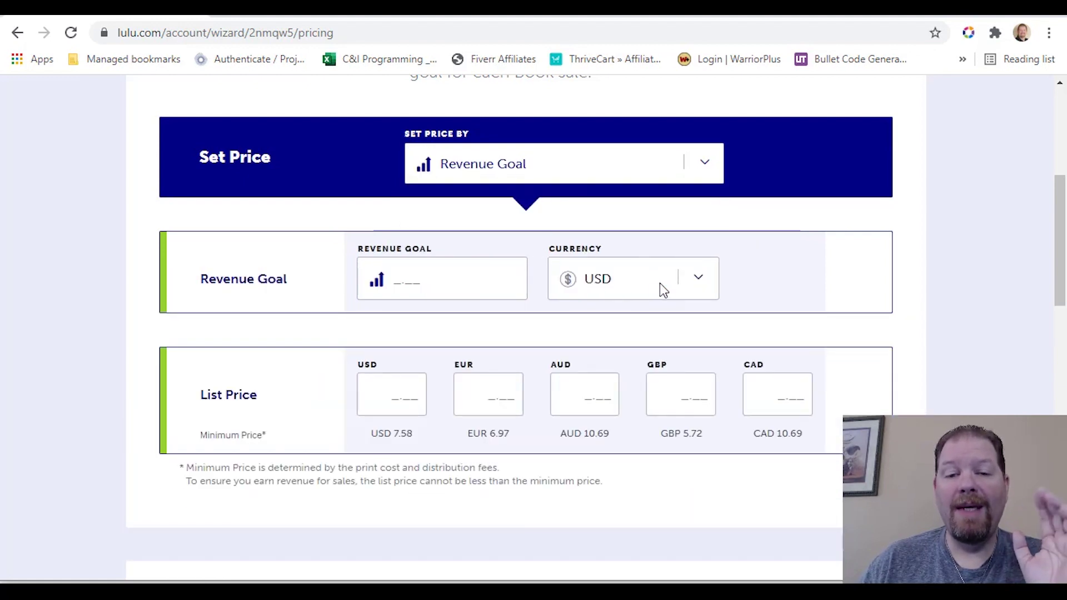
# - Set the revenue goal to 2.00 USD so the list prices are calculated from it
pyautogui.click(447, 284)
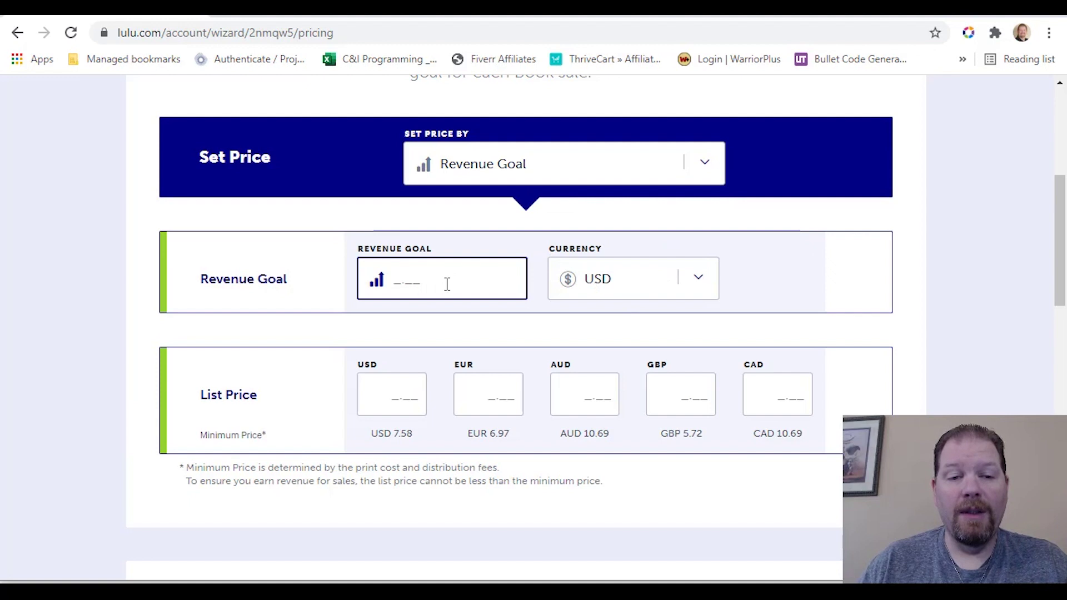
pyautogui.write('2')
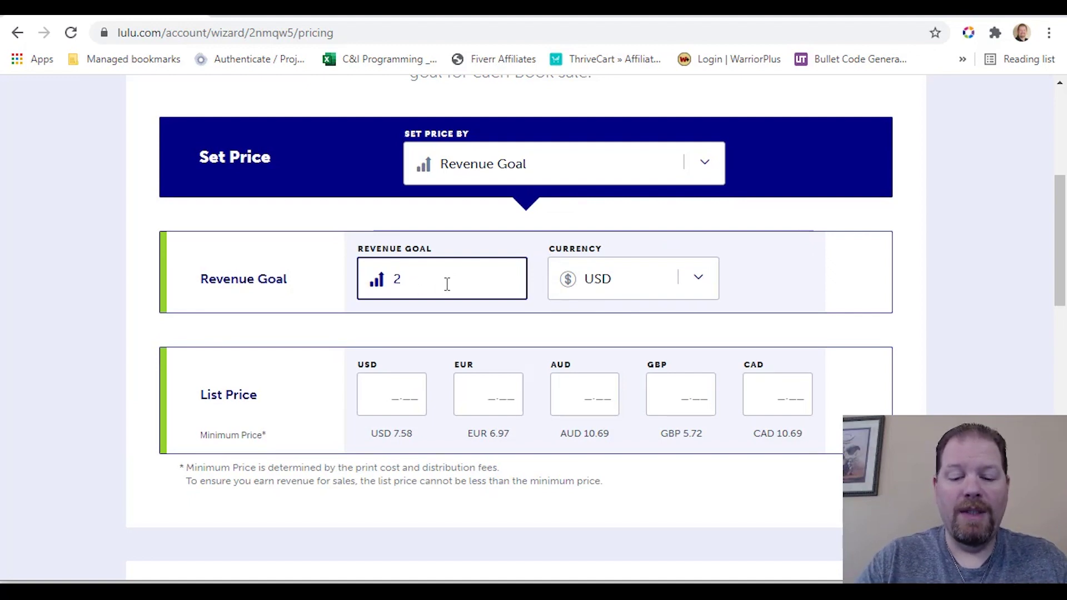
pyautogui.write('.00')
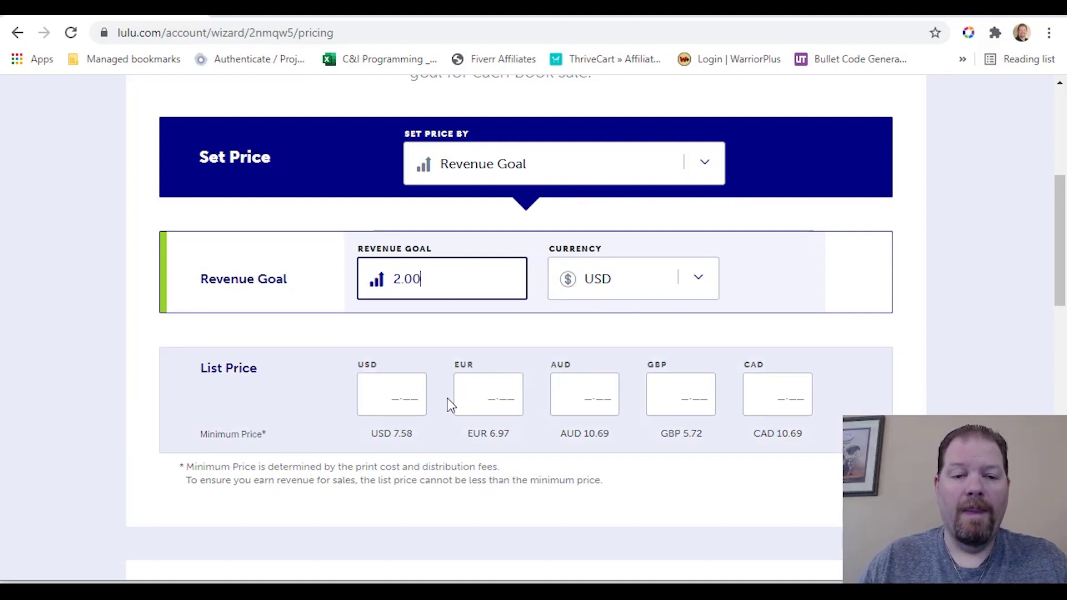
pyautogui.press('Tab')
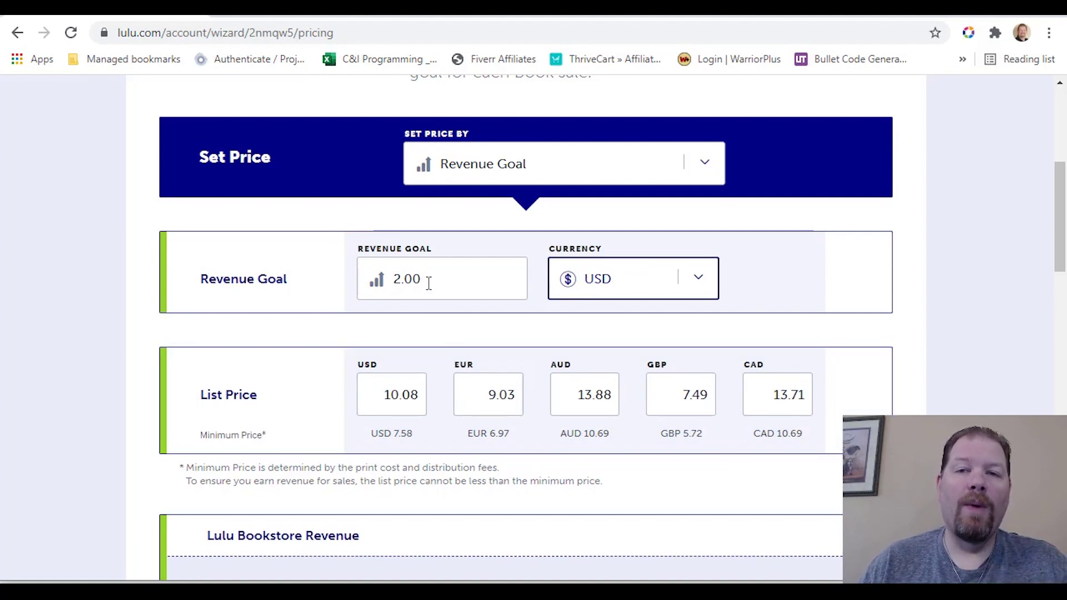
# - Assign the saved payee to the book with a 100% share and continue to the final review
pyautogui.scroll(-12, 484, 406)
pyautogui.click(488, 326)
pyautogui.click(485, 363)
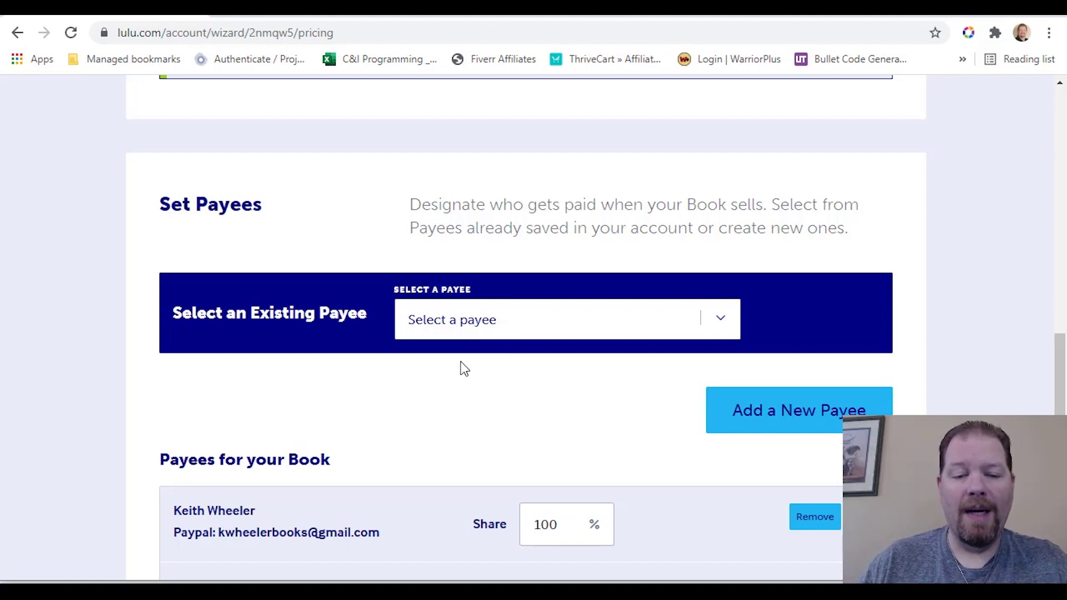
pyautogui.scroll(-3, 426, 423)
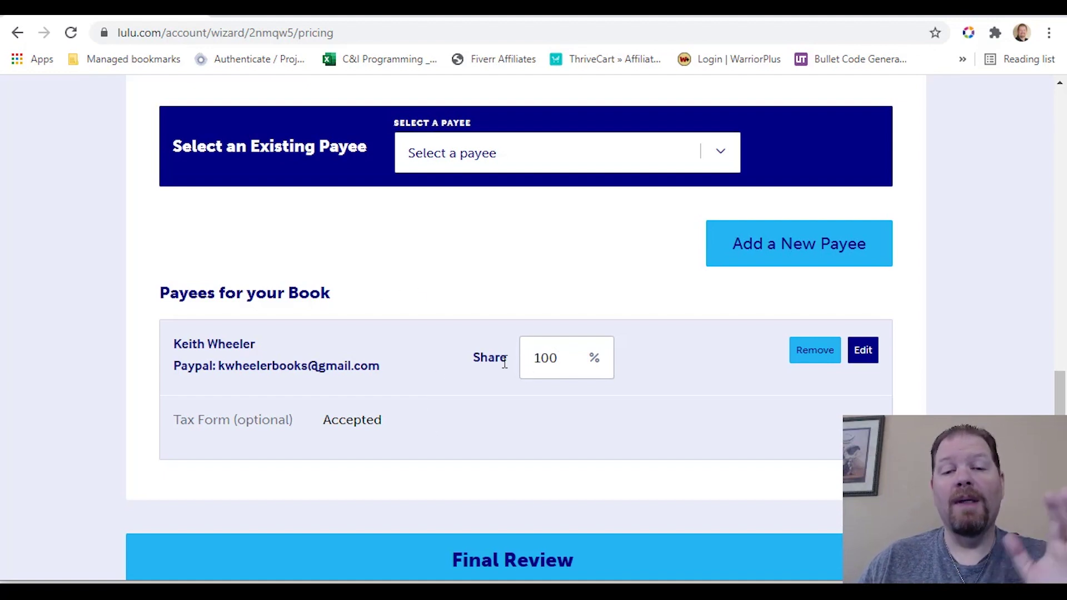
pyautogui.click(517, 558)
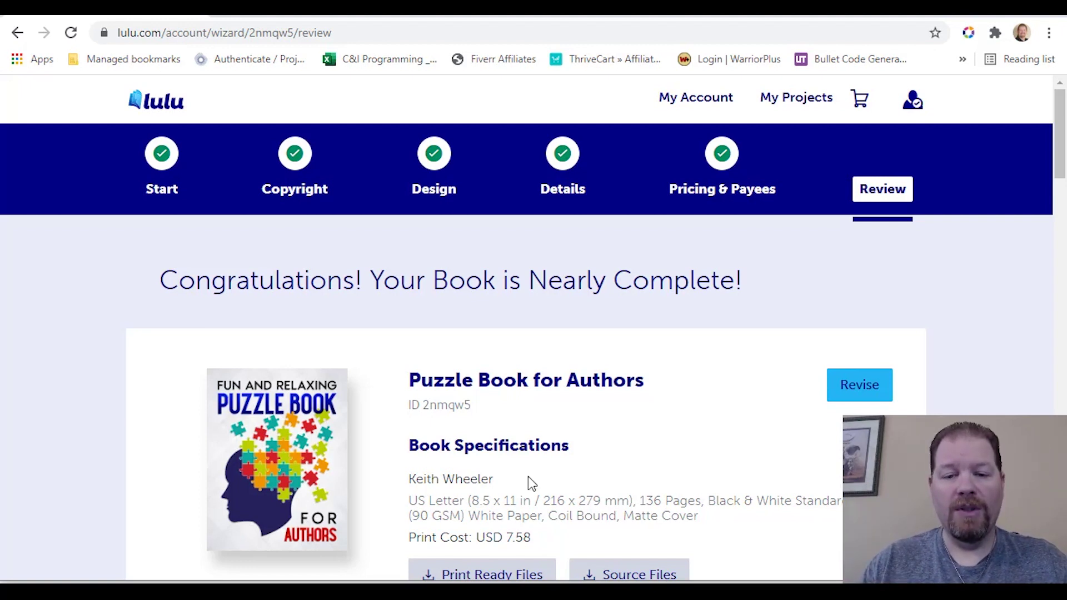
# - Review the book's specifications, copyright, categories and keywords, and confirm the book details
pyautogui.scroll(-3, 529, 478)
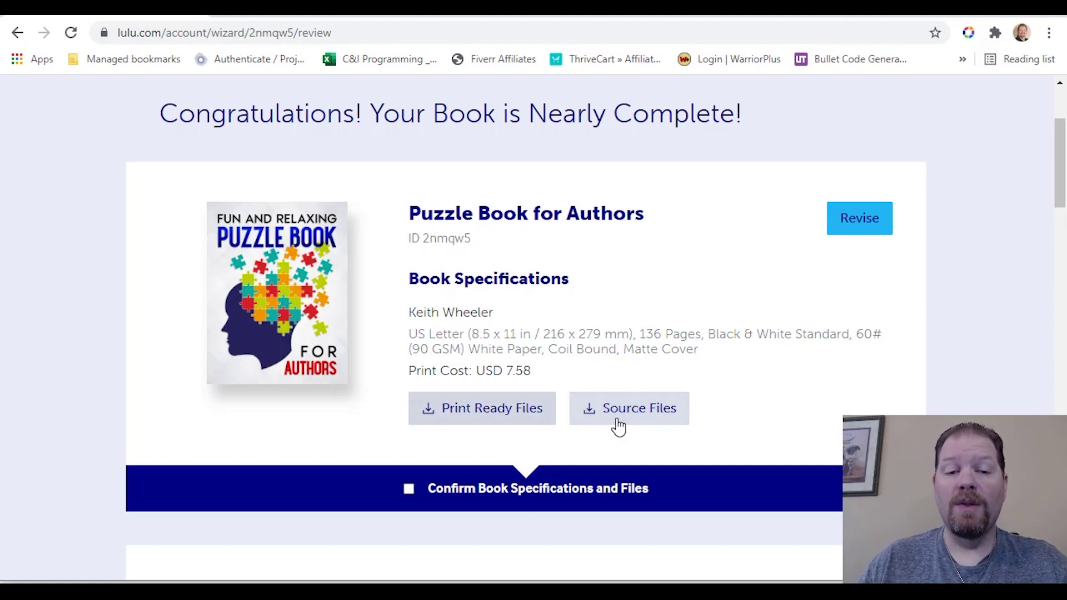
pyautogui.scroll(-3, 619, 427)
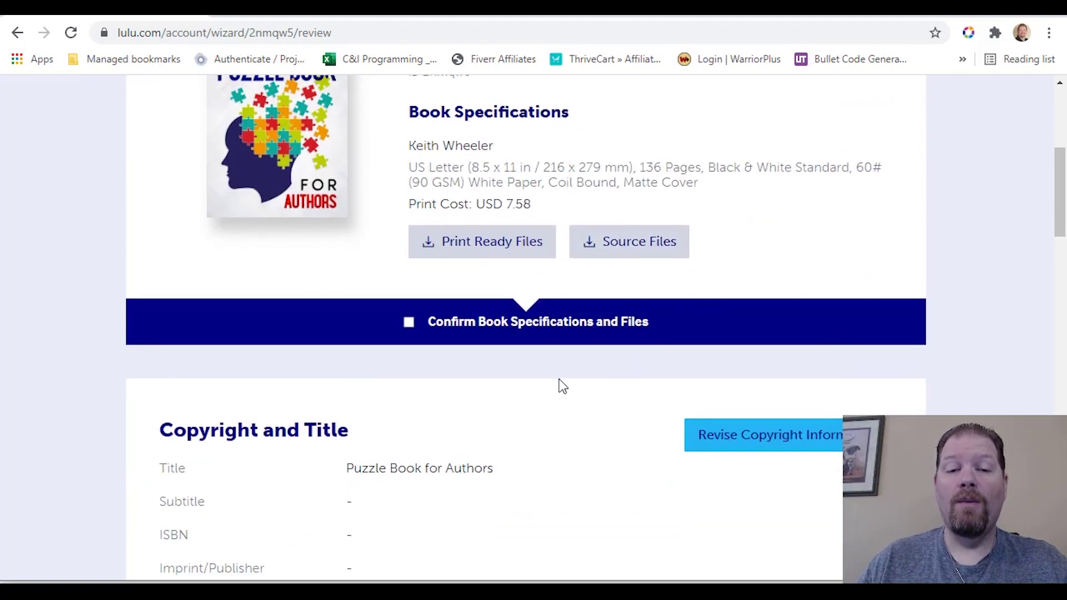
pyautogui.scroll(-10, 450, 373)
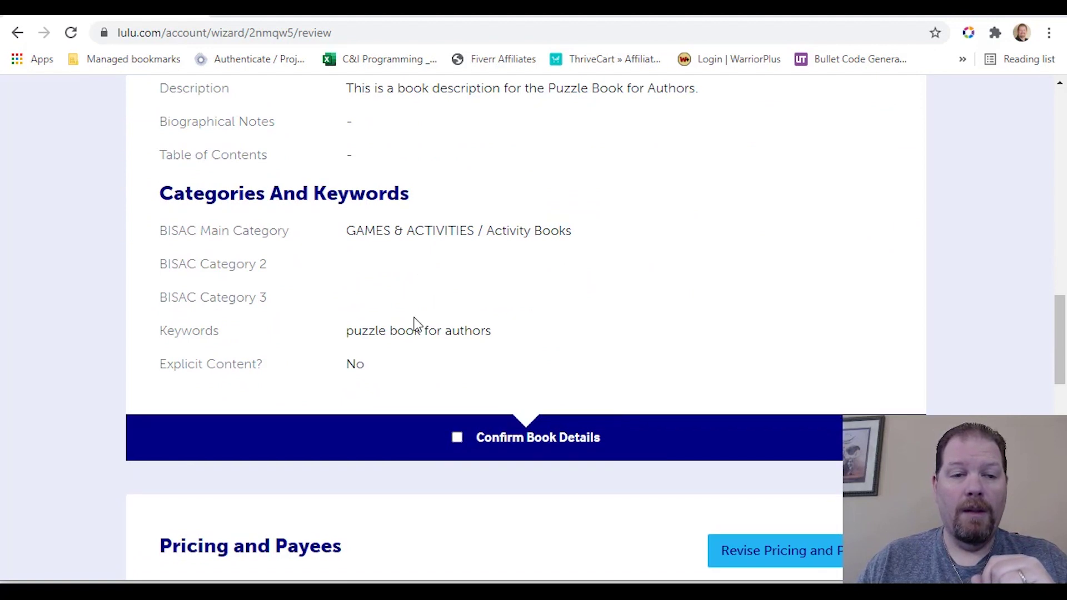
pyautogui.click(457, 438)
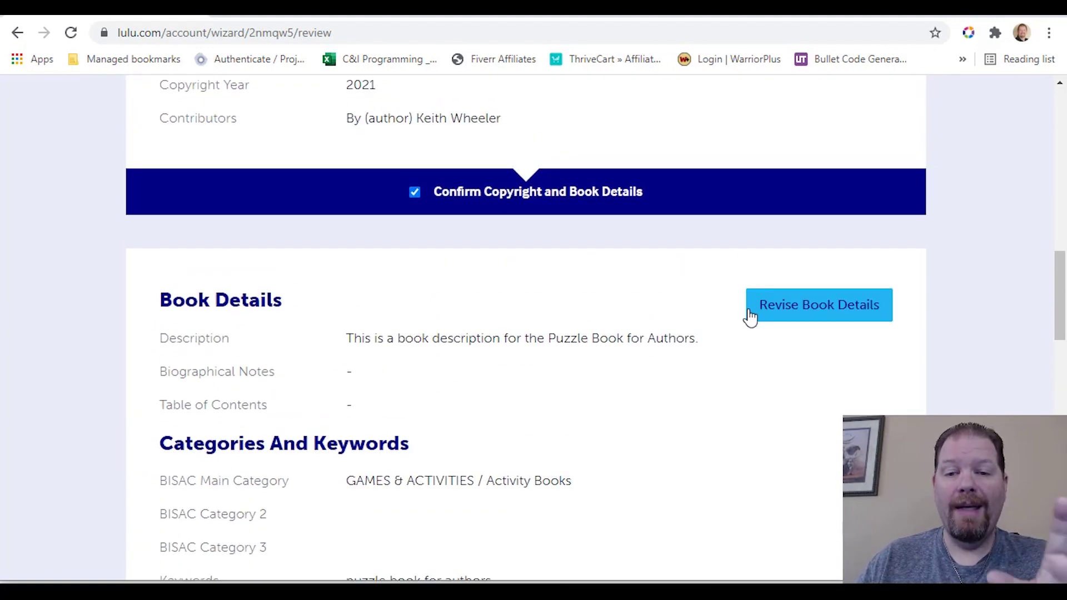
# - Set the book's Lulu Bookstore retail option to General Access
pyautogui.scroll(3, 490, 303)
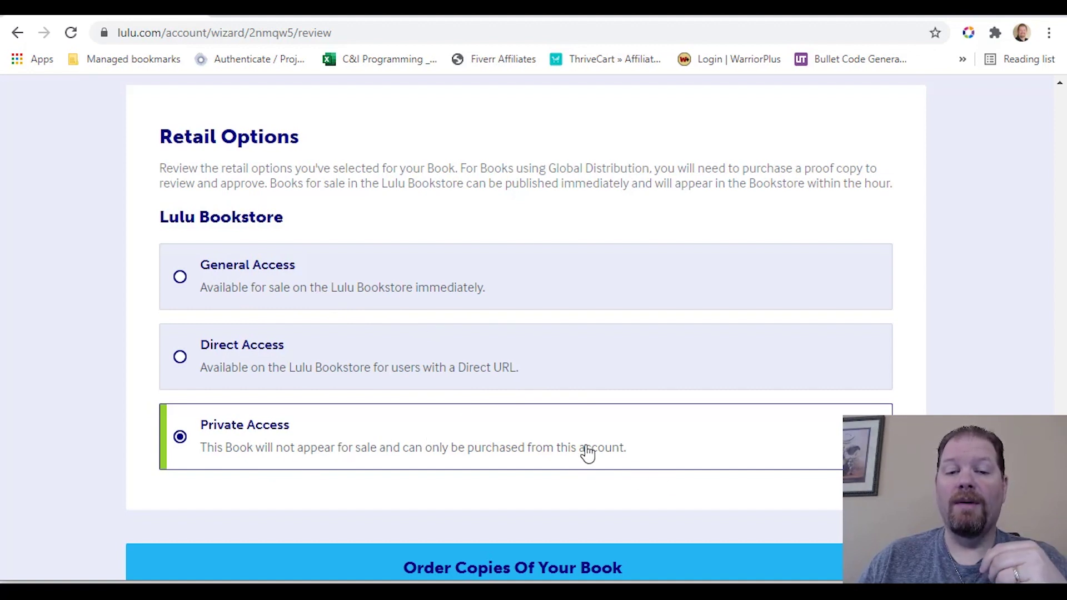
pyautogui.click(276, 267)
pyautogui.scroll(-3, 276, 265)
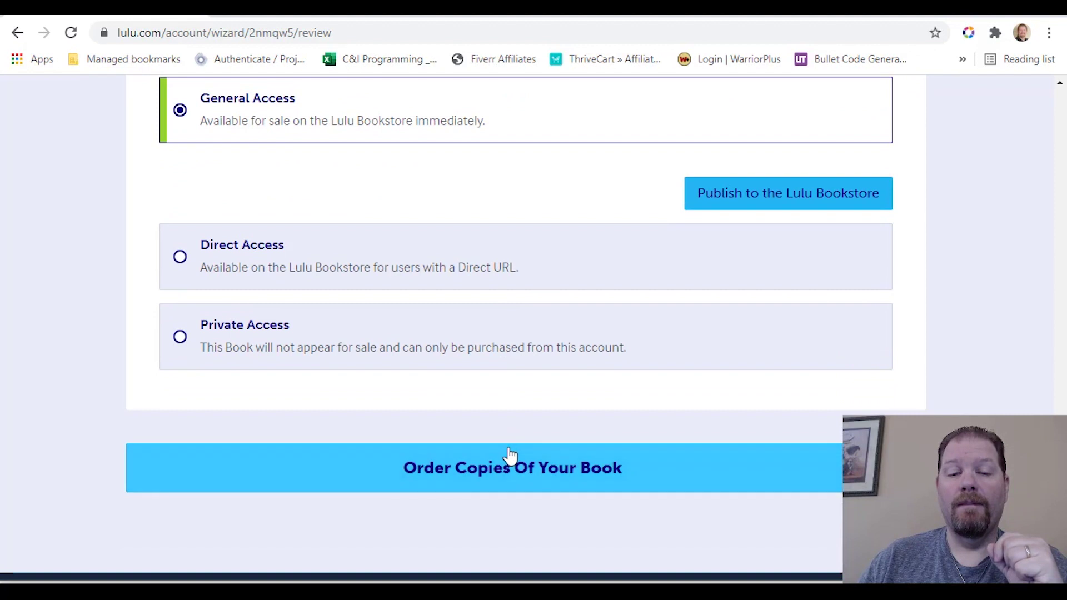